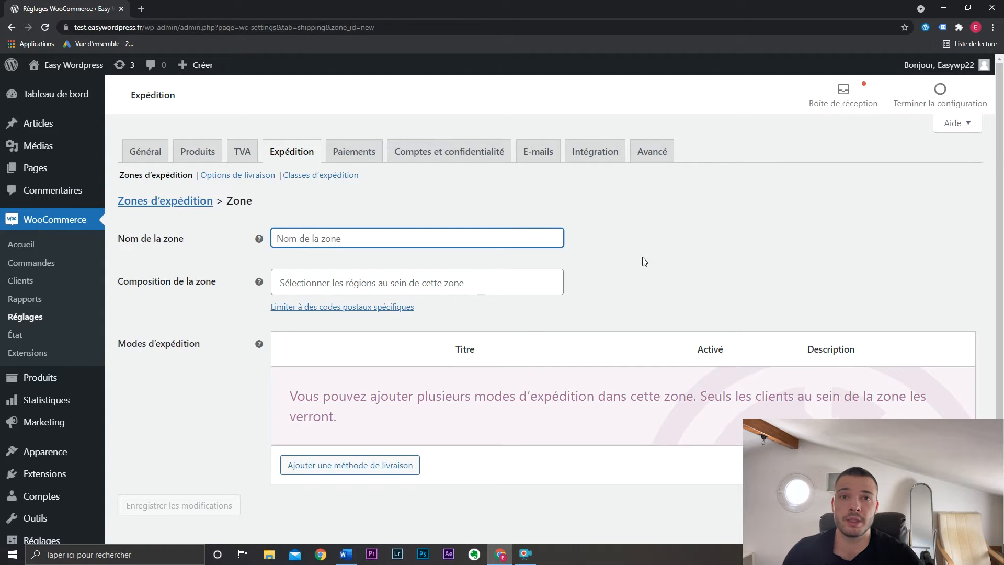
Add the "Point de vente" shipping method to the existing France shipping zone
{"action": "left_click", "coordinate": [467, 279]}
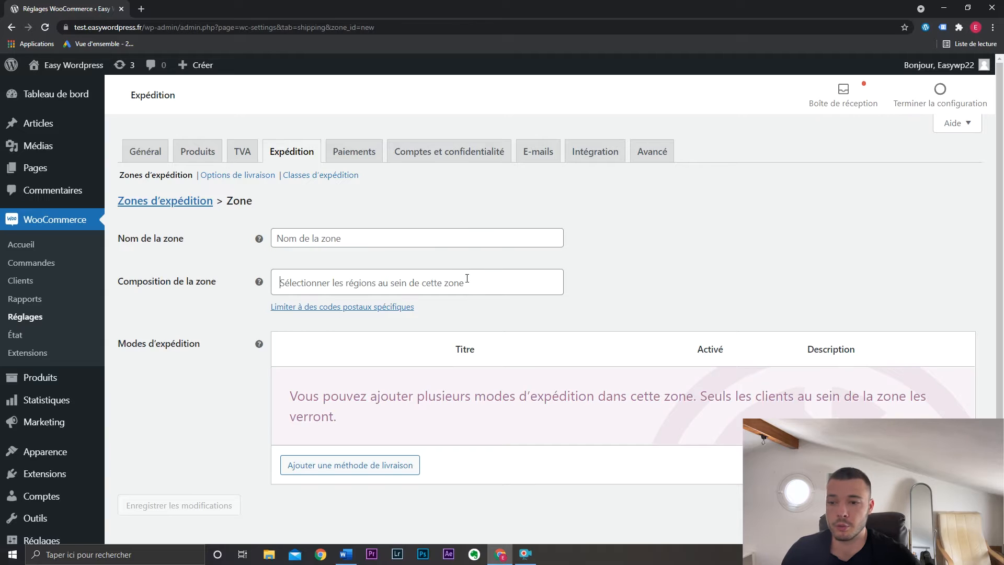
{"action": "left_click", "coordinate": [630, 256]}
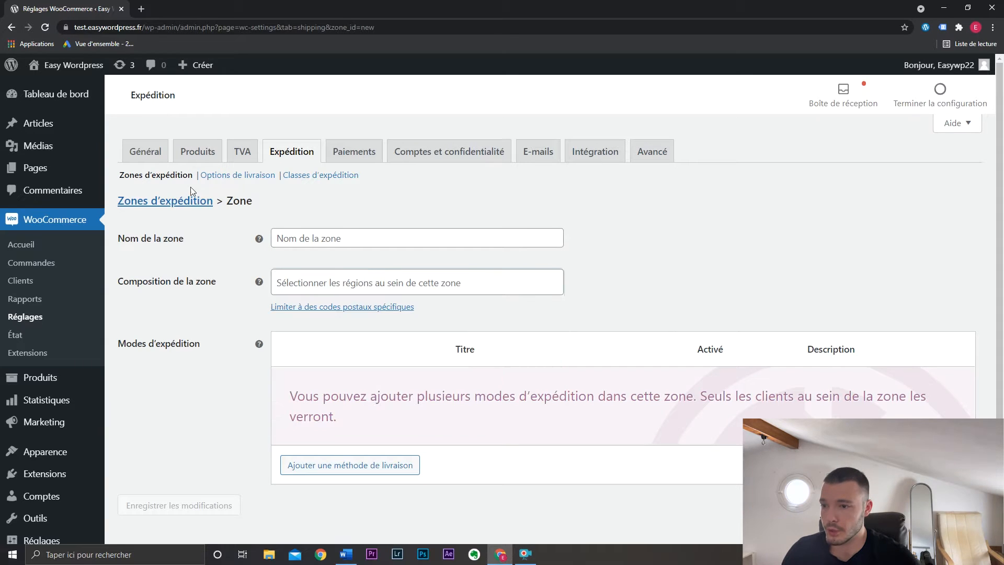
{"action": "left_click", "coordinate": [174, 202]}
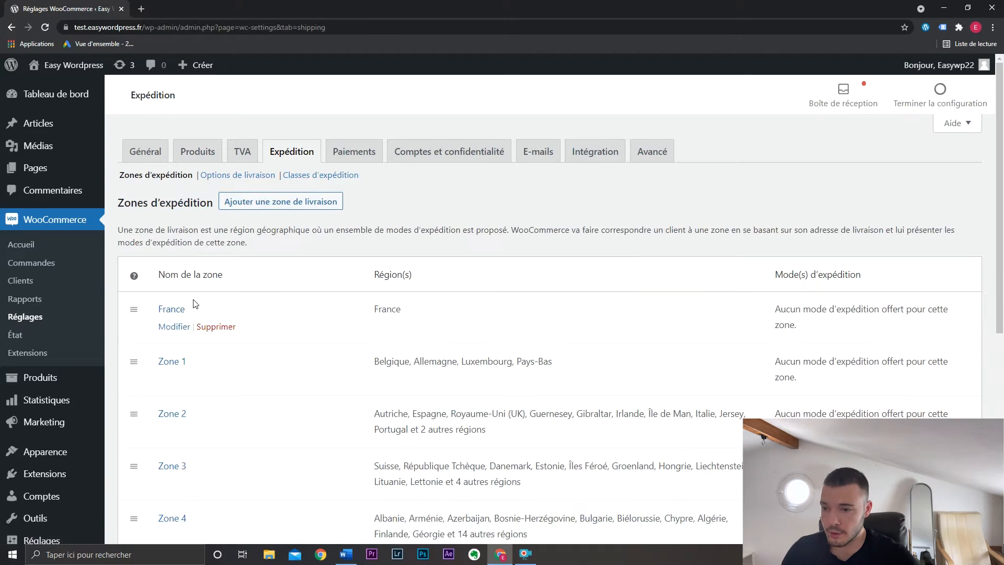
{"action": "left_click", "coordinate": [179, 327]}
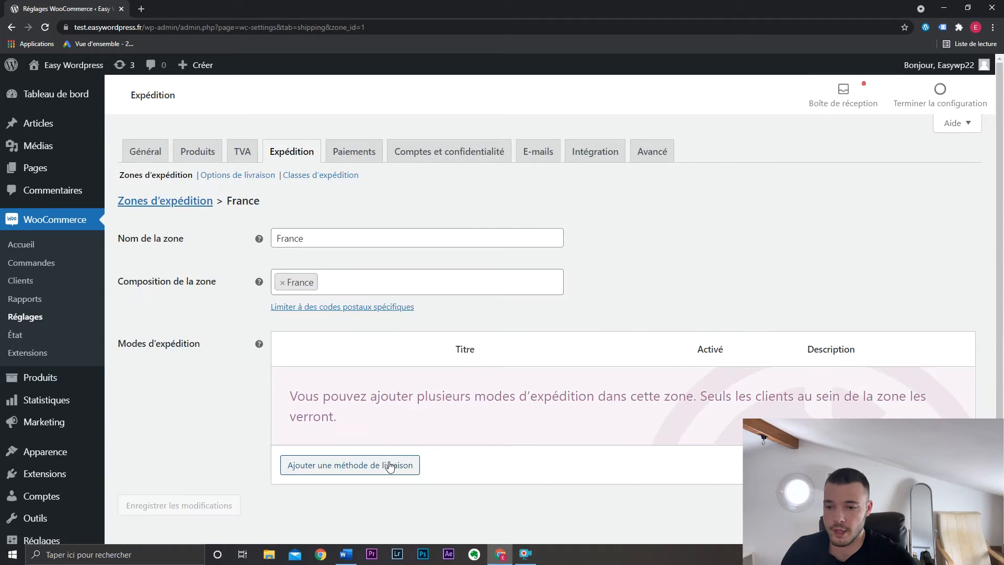
{"action": "left_click", "coordinate": [391, 465]}
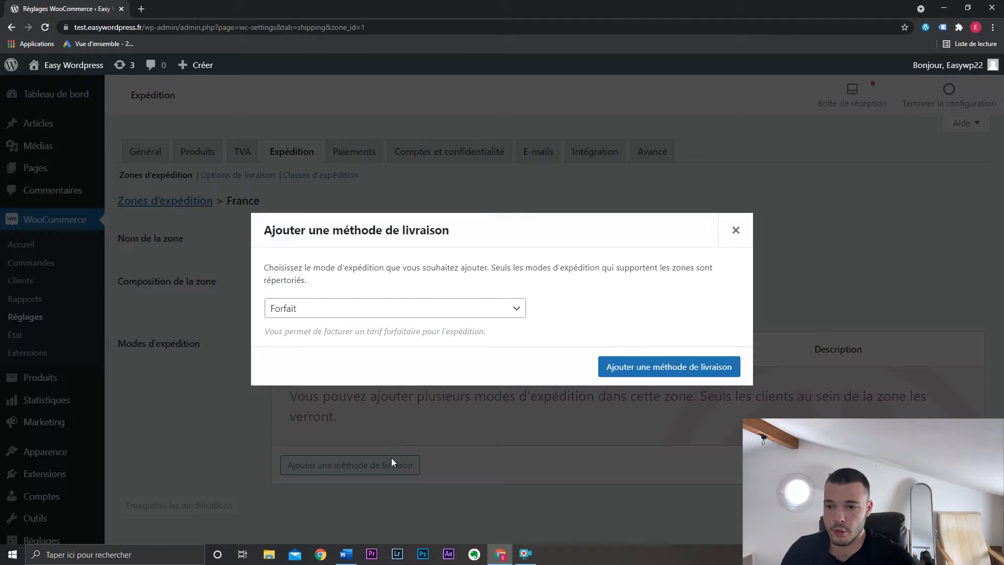
{"action": "left_click", "coordinate": [399, 311]}
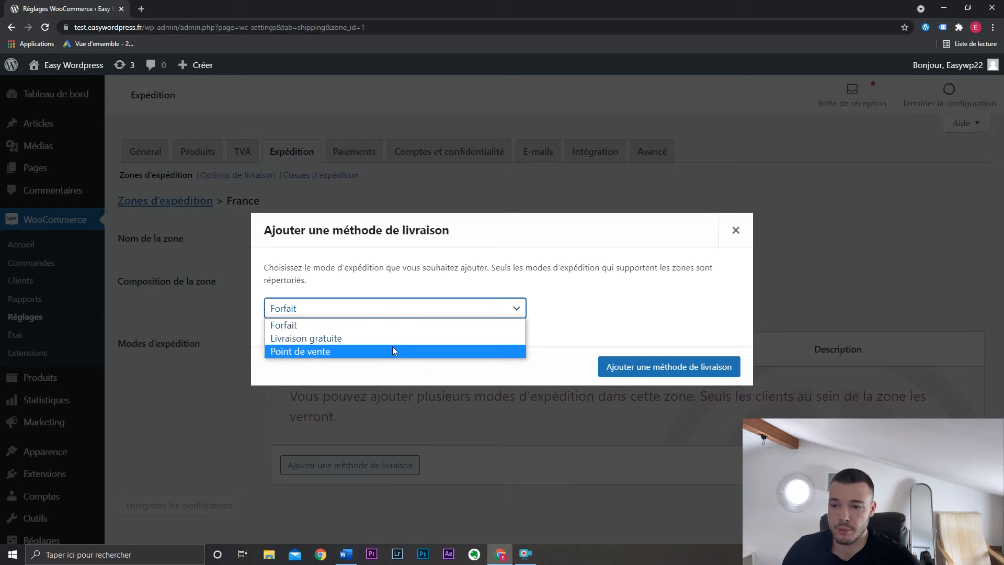
{"action": "left_click", "coordinate": [453, 353]}
{"action": "left_click", "coordinate": [695, 377]}
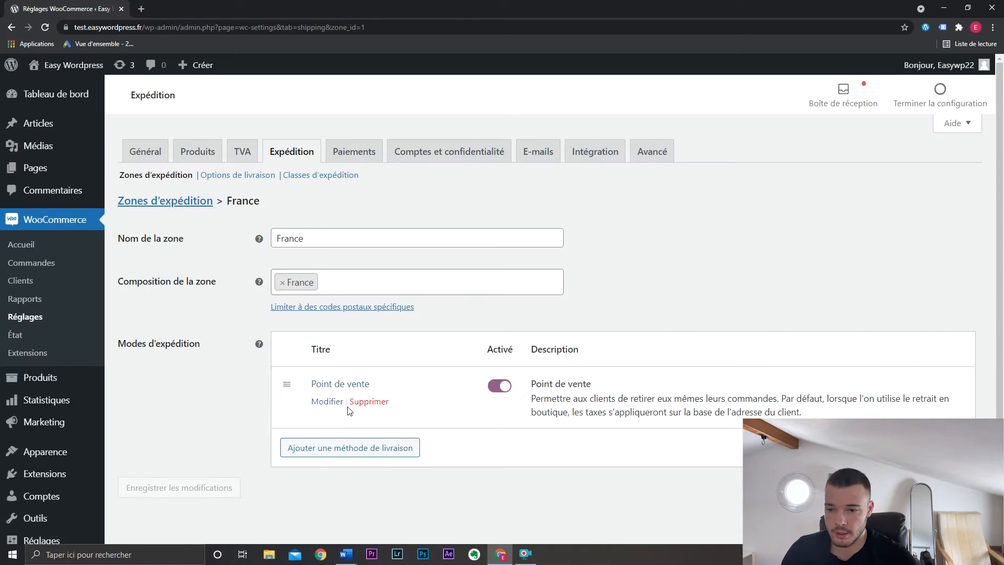
Set the title of the France zone's "Point de vente" method to "Click & Collect" and save its settings
{"action": "left_click", "coordinate": [335, 403]}
{"action": "triple_click", "coordinate": [441, 268]}
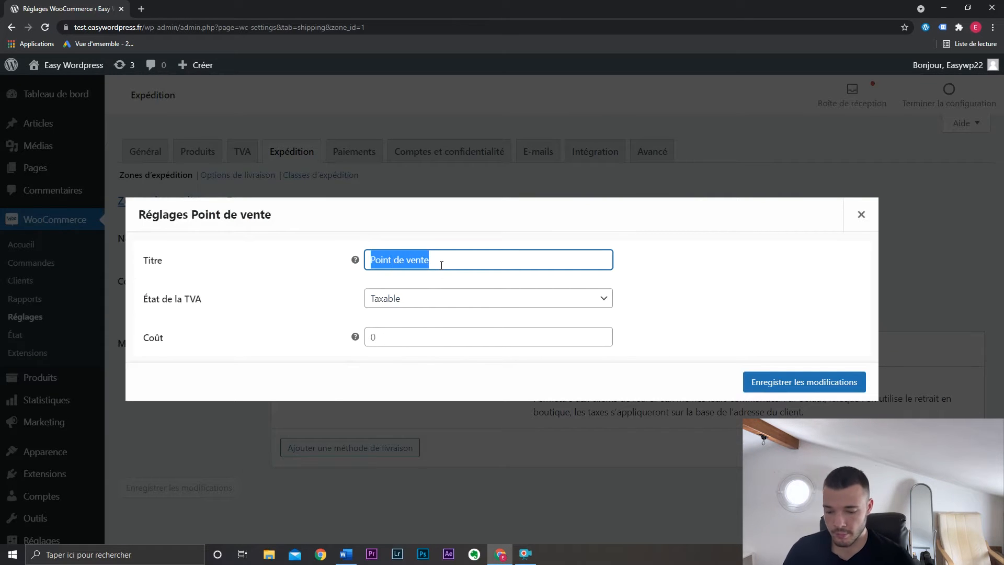
{"action": "type", "text": "Click & Collect"}
{"action": "left_click", "coordinate": [685, 272]}
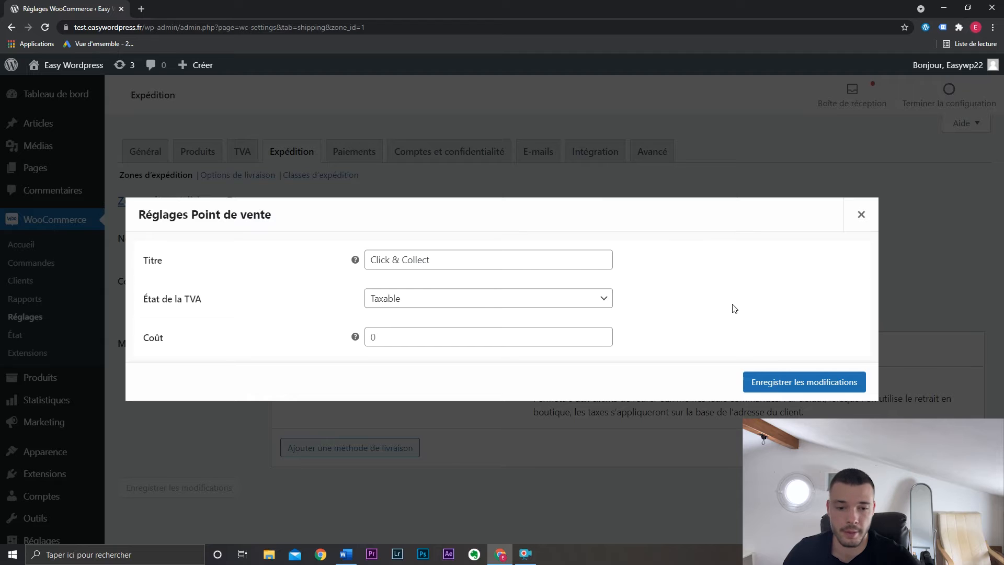
{"action": "left_click", "coordinate": [799, 384]}
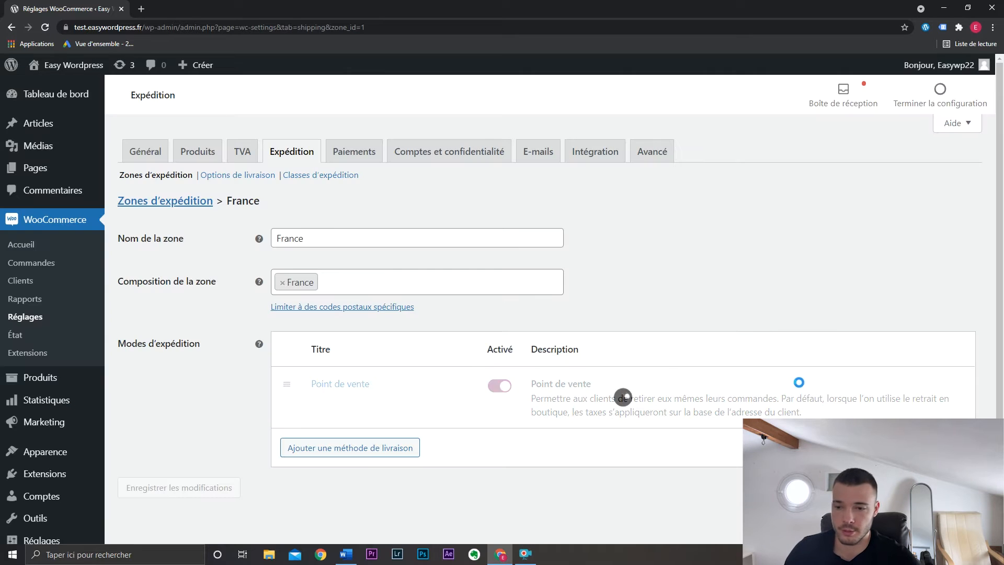
Enable the "Paiement à la livraison" method in the WooCommerce payment settings
{"action": "left_click", "coordinate": [367, 156]}
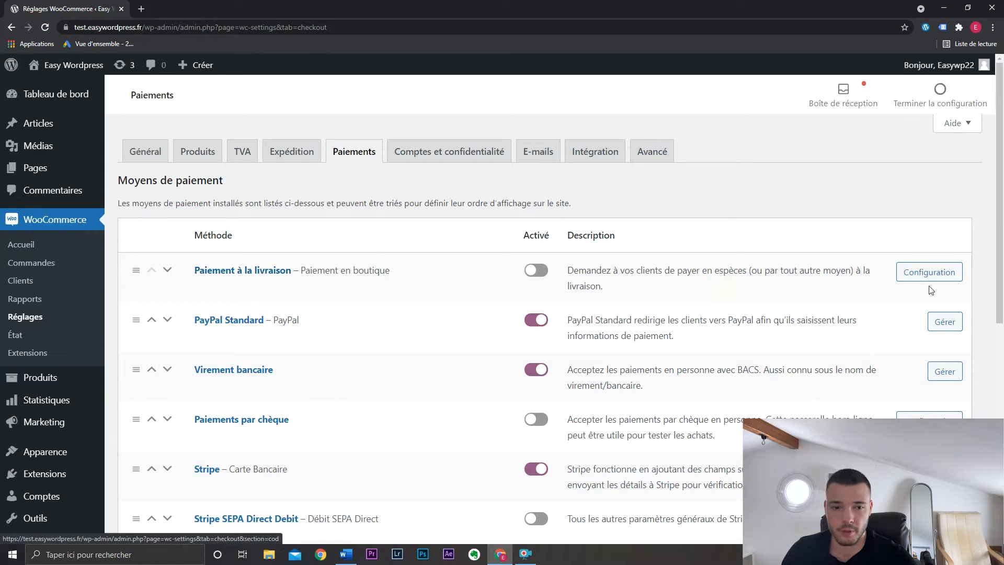
{"action": "left_click", "coordinate": [944, 276]}
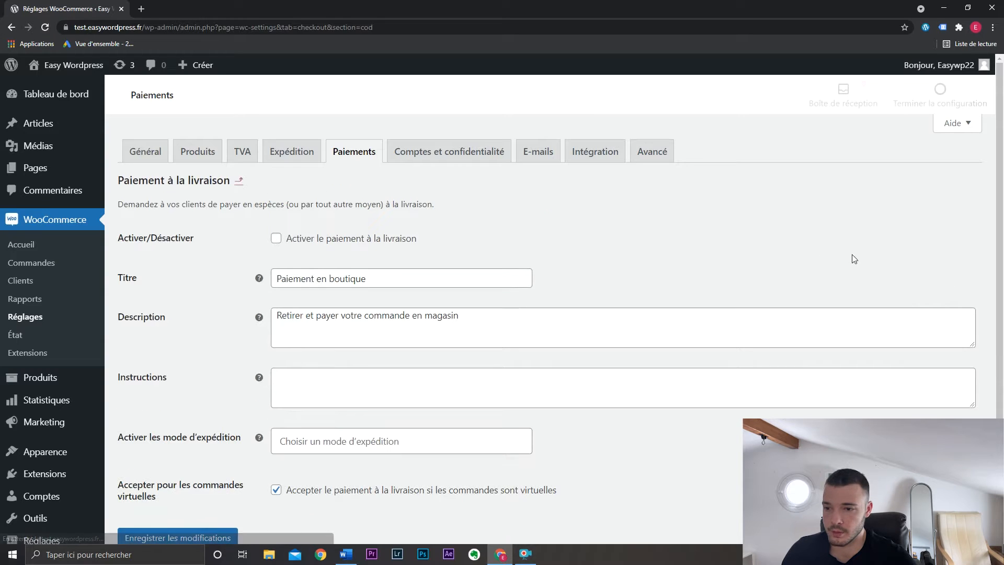
{"action": "scroll", "coordinate": [689, 246], "scroll_direction": "down", "scroll_amount": 1}
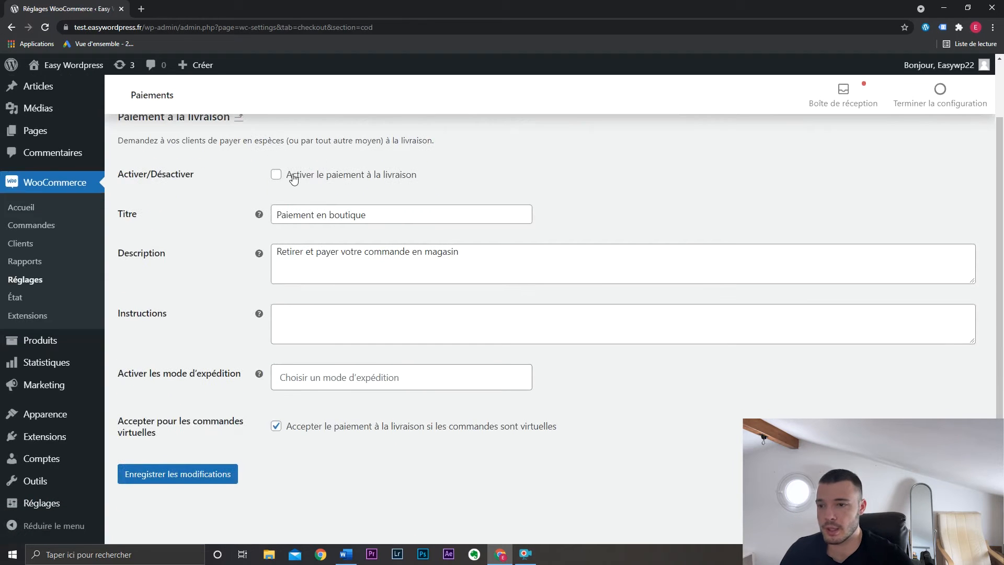
{"action": "left_click", "coordinate": [277, 175]}
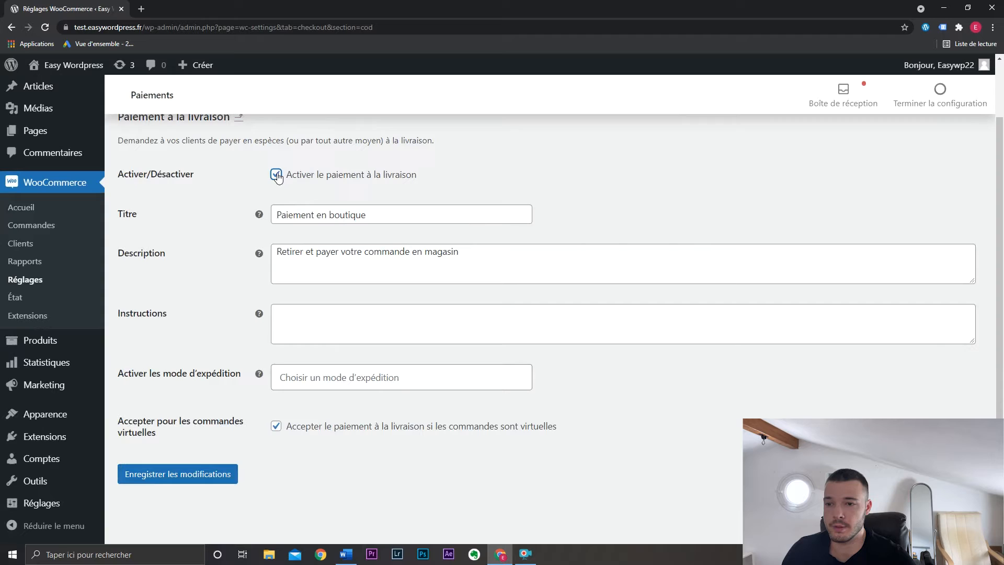
Finish the payment description's first sentence with a period and add a second line: "Retrait disponible du lundi au vendredi de 9h à 19h."
{"action": "left_click", "coordinate": [434, 218]}
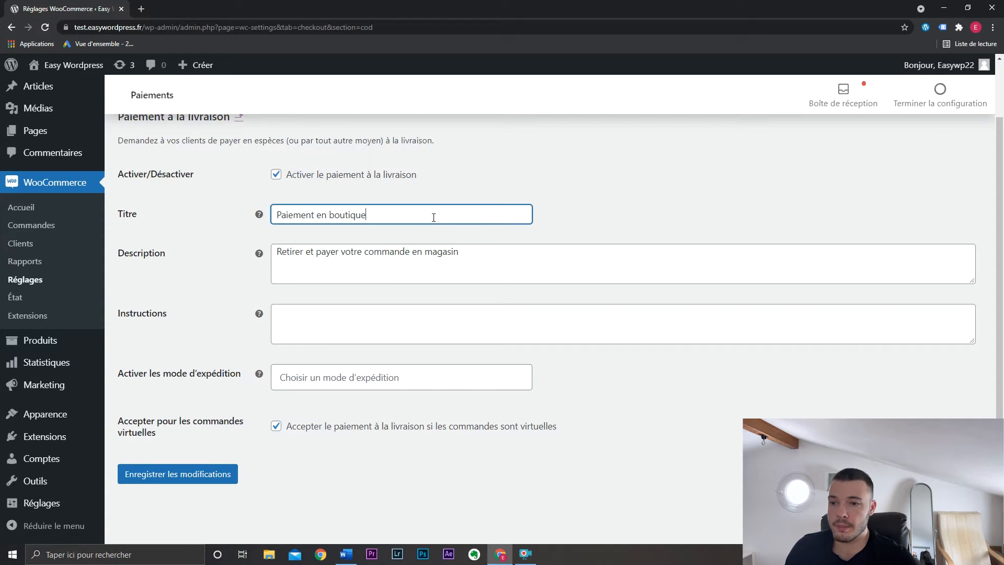
{"action": "key", "text": "Tab"}
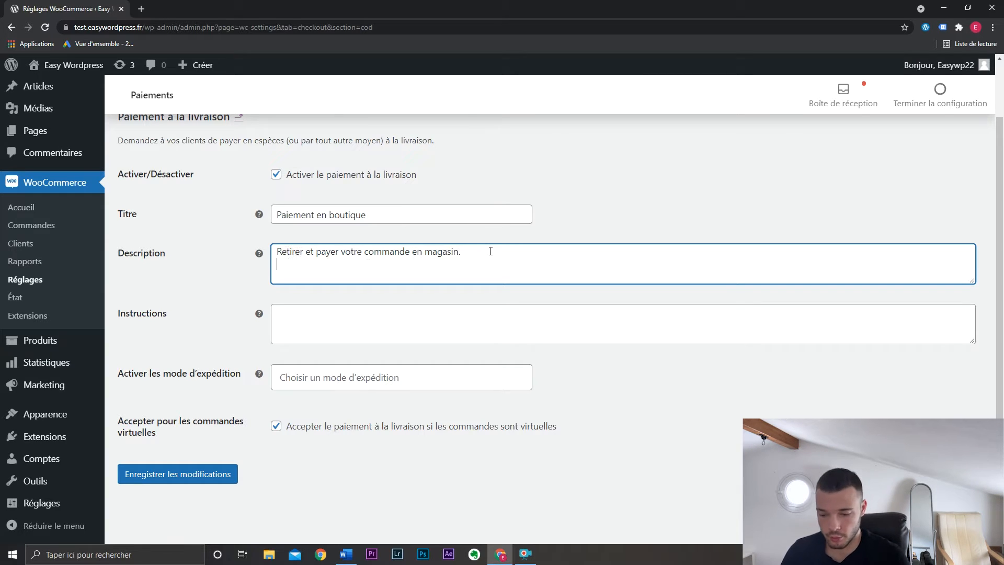
{"action": "type", "text": "Retrait disp"}
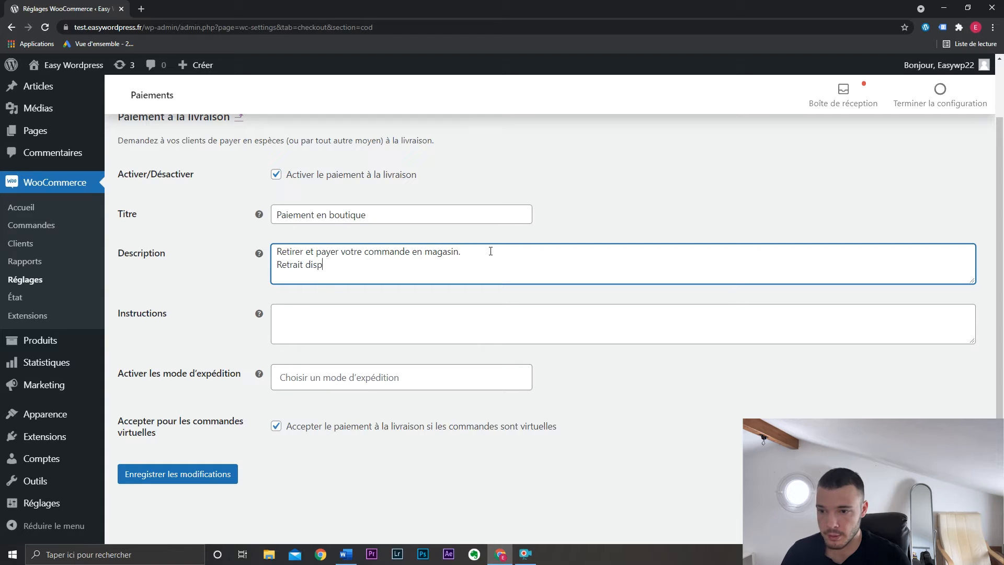
{"action": "type", "text": "onible du lund"}
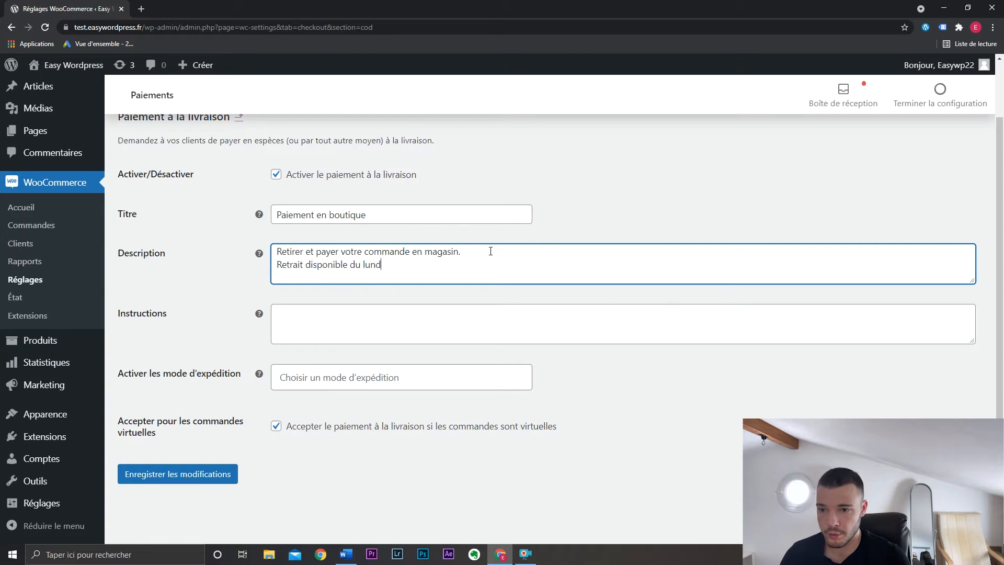
{"action": "type", "text": "i au ve"}
{"action": "key", "text": "BackSpace"}
{"action": "type", "text": "au vendredi de 9h"}
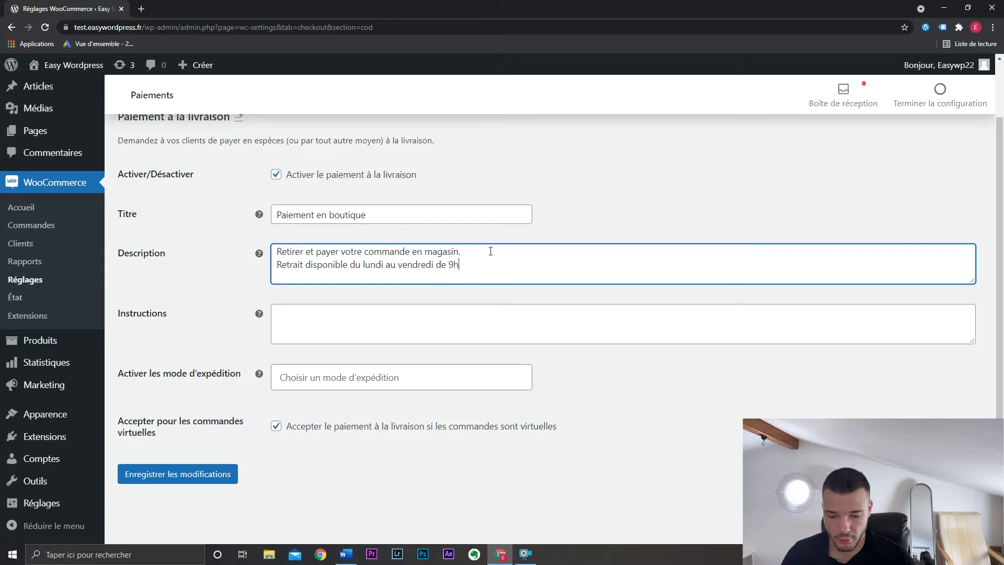
{"action": "type", "text": " à 19h."}
{"action": "left_click", "coordinate": [257, 396]}
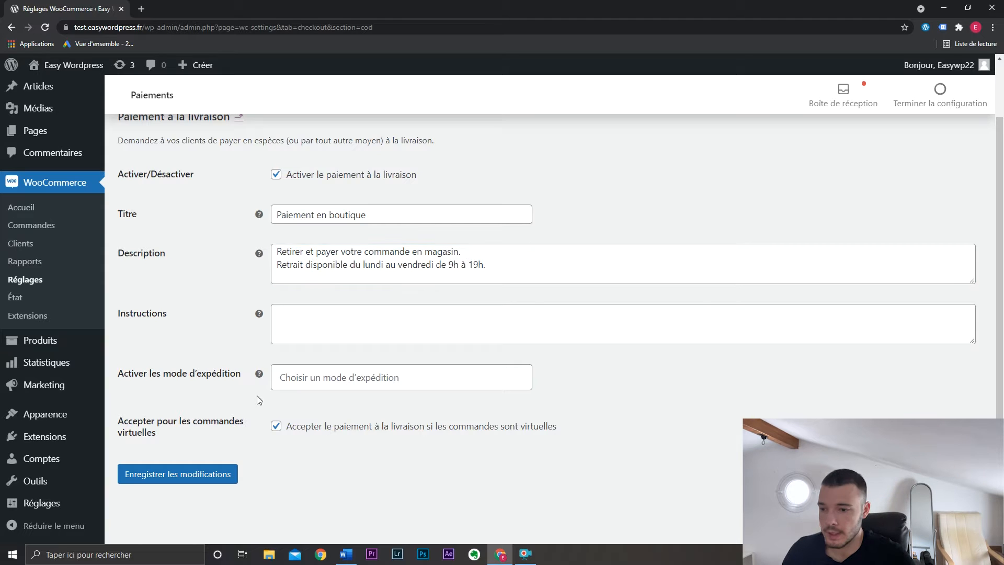
Restrict the payment method to the "France – Click & Collect" shipping method and save the changes
{"action": "left_click", "coordinate": [388, 378]}
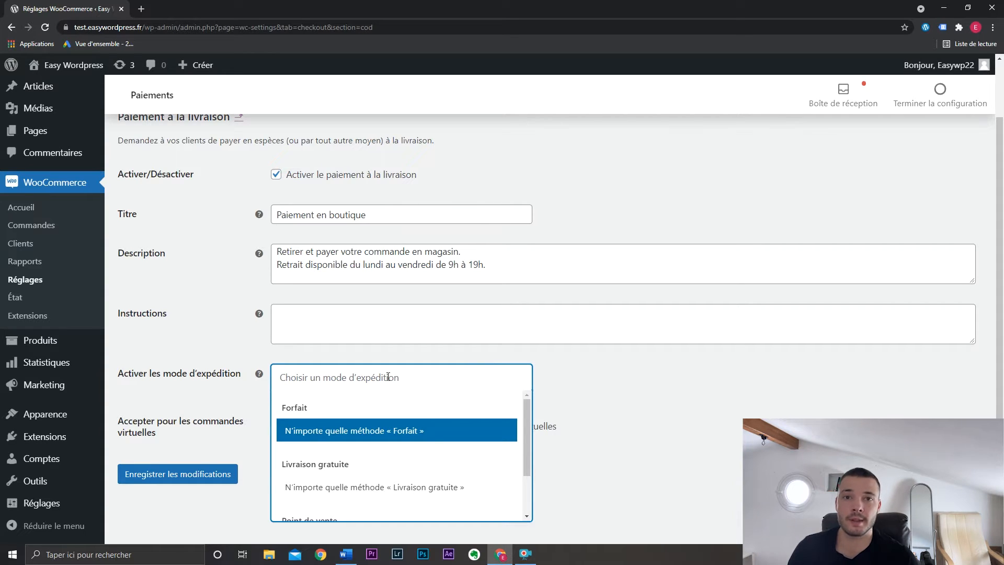
{"action": "scroll", "coordinate": [431, 447], "scroll_direction": "down", "scroll_amount": 2}
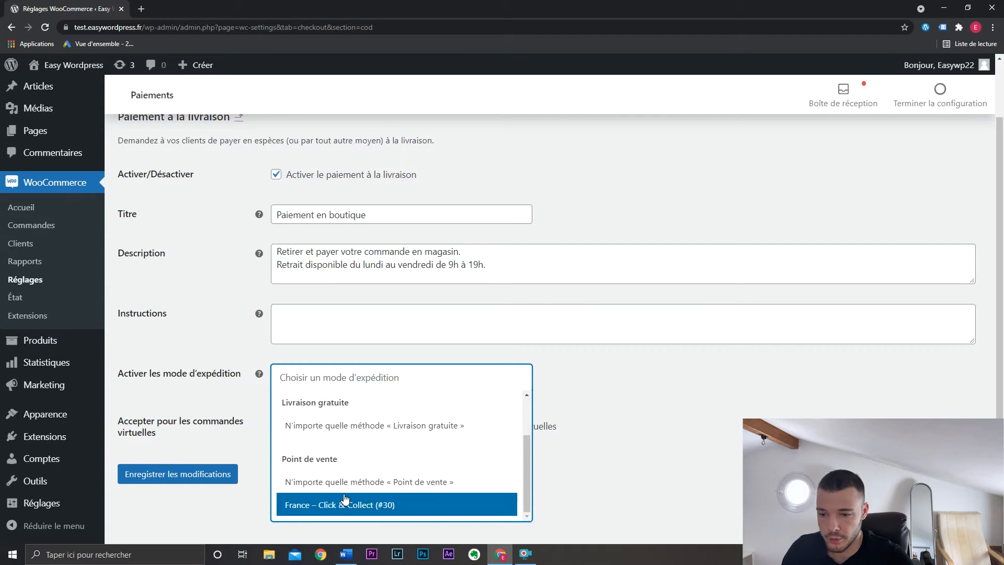
{"action": "left_click", "coordinate": [385, 505]}
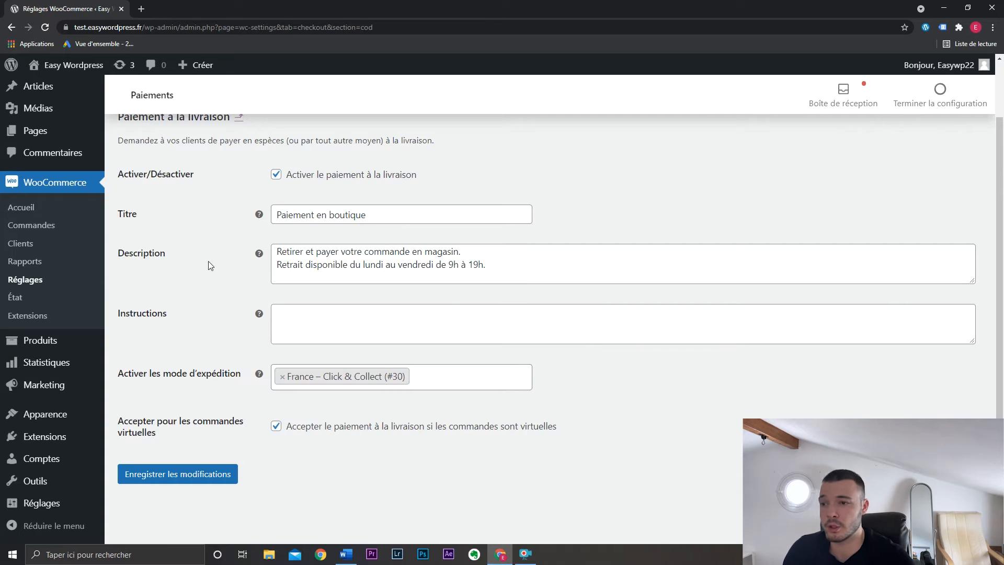
{"action": "left_click", "coordinate": [381, 215]}
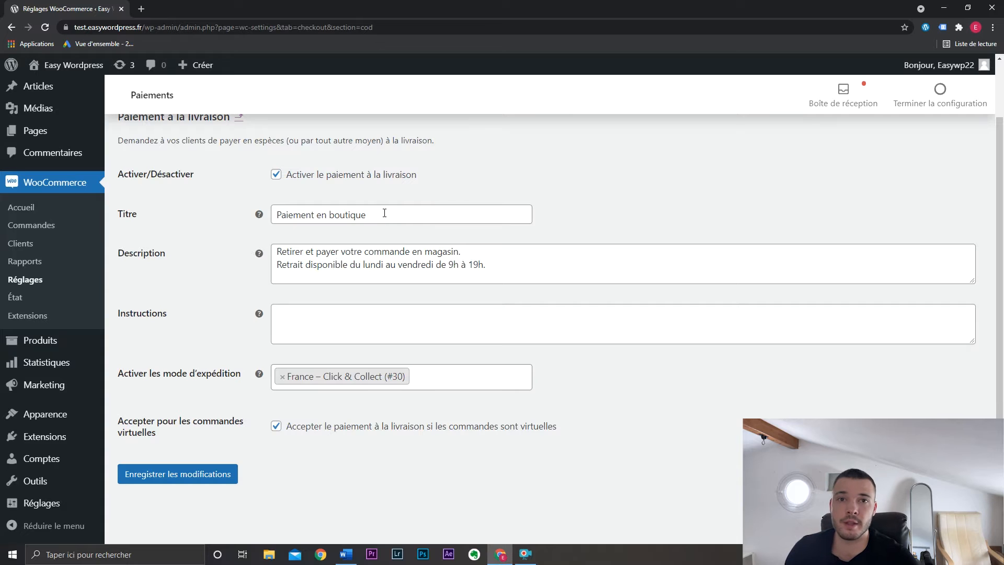
{"action": "left_click", "coordinate": [232, 476]}
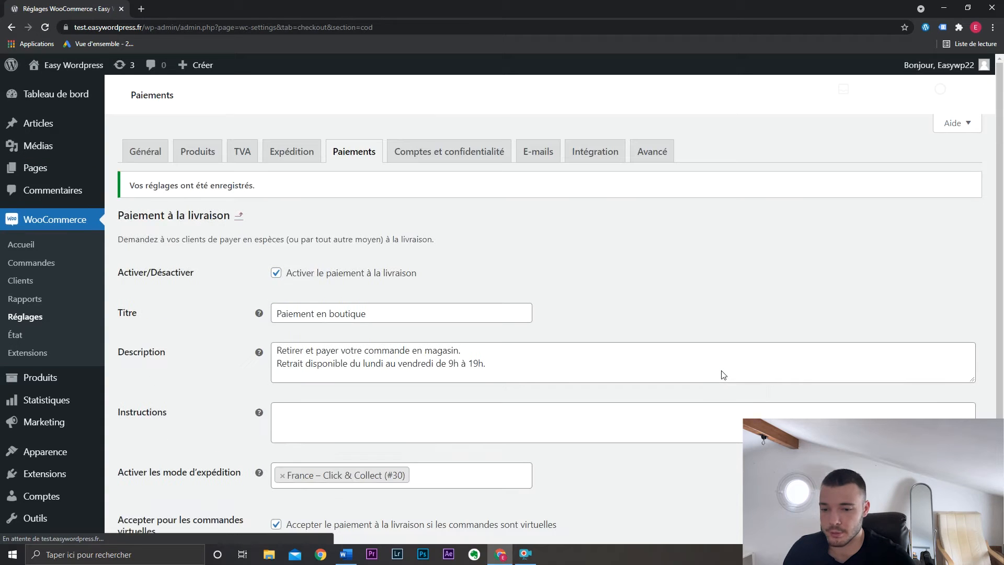
Open the shop in a separate browser tab and add one Produit 1 to the cart
{"action": "mouse_move", "coordinate": [68, 65]}
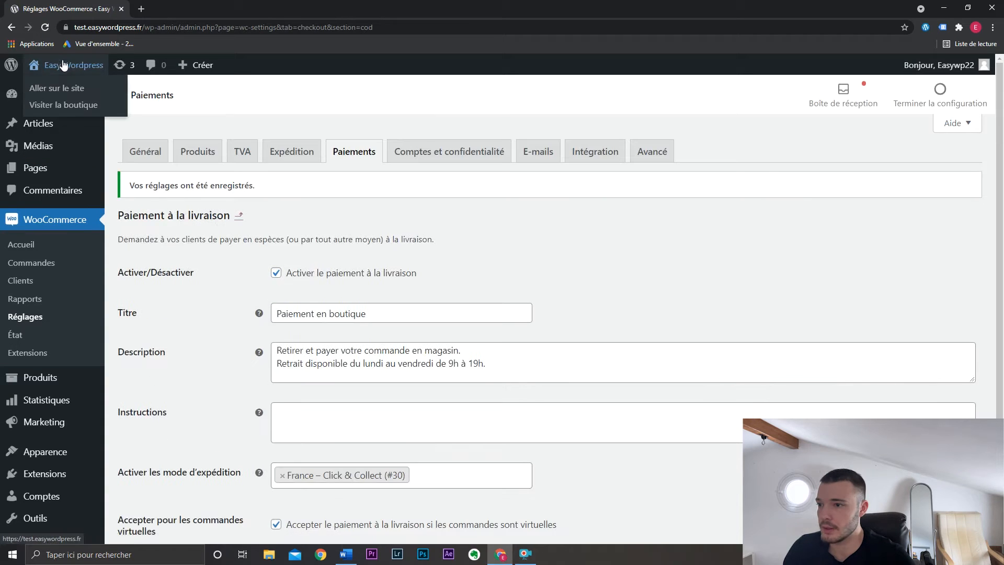
{"action": "middle_click", "coordinate": [64, 105]}
{"action": "left_click", "coordinate": [183, 7]}
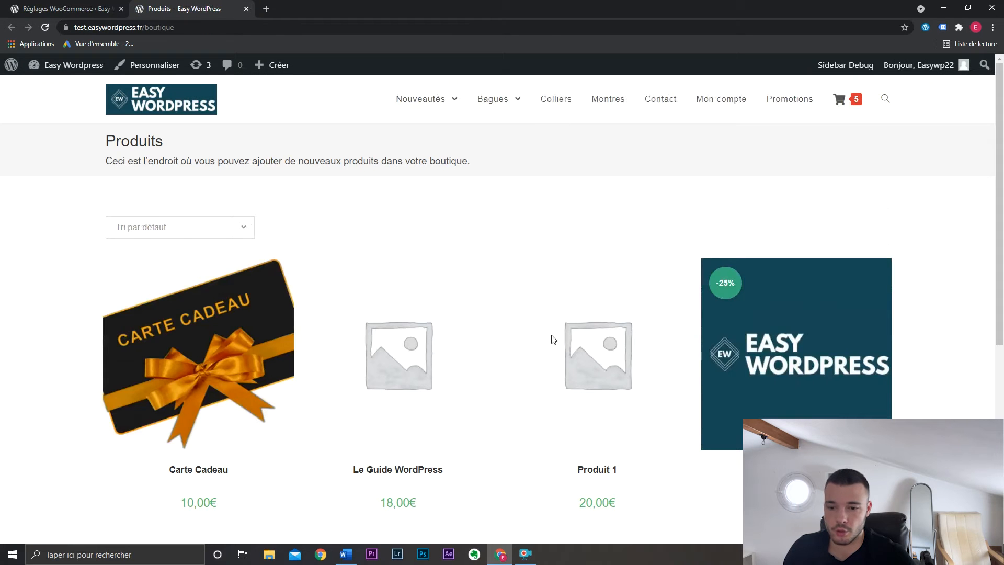
{"action": "left_click", "coordinate": [580, 471]}
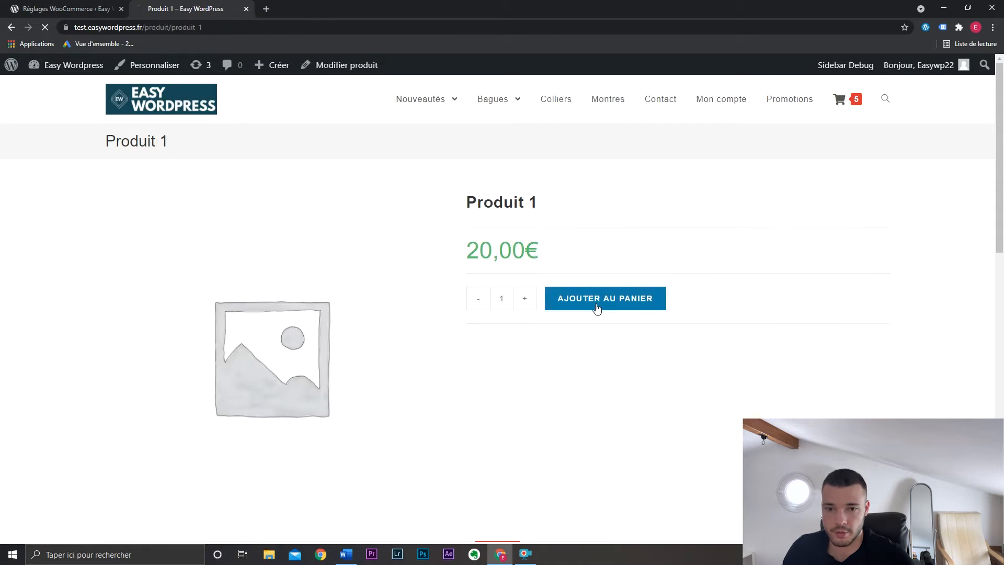
{"action": "left_click", "coordinate": [597, 309]}
Proceed from the cart to checkout and examine the shipping method and the in-store payment option with its description
{"action": "mouse_move", "coordinate": [843, 121]}
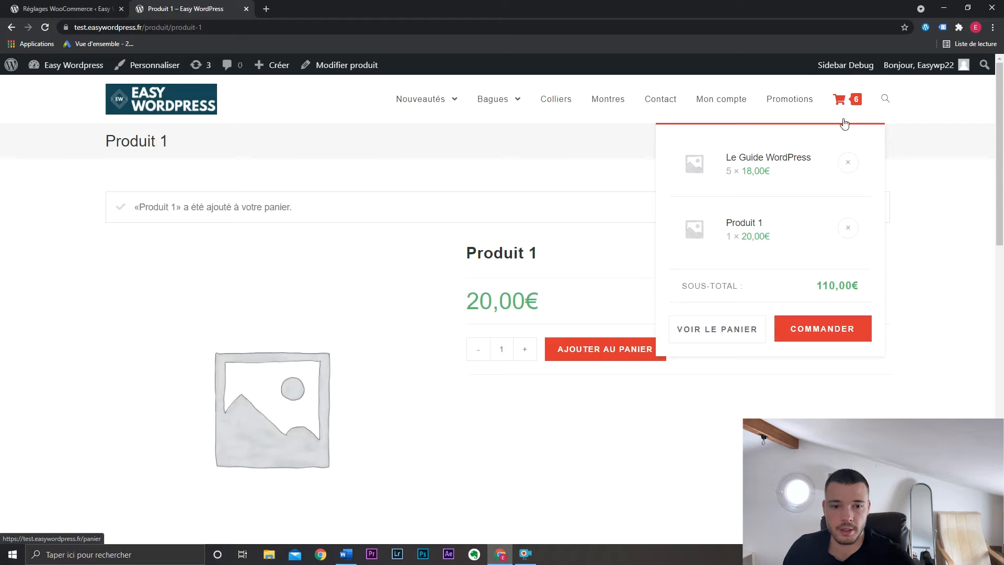
{"action": "left_click", "coordinate": [826, 331]}
{"action": "scroll", "coordinate": [874, 328], "scroll_direction": "down", "scroll_amount": 15}
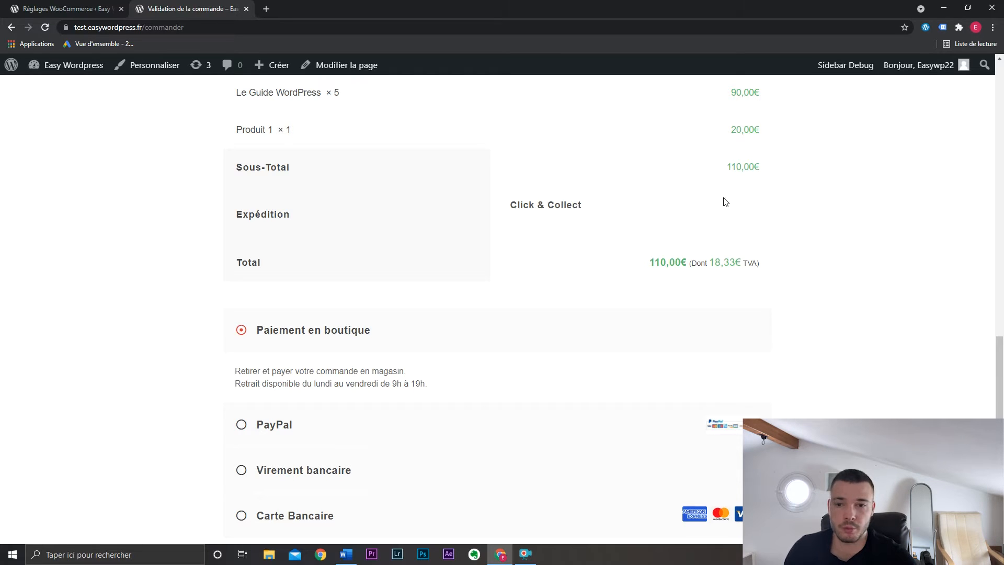
{"action": "left_click_drag", "start_coordinate": [400, 333], "coordinate": [230, 392]}
{"action": "left_click", "coordinate": [971, 380]}
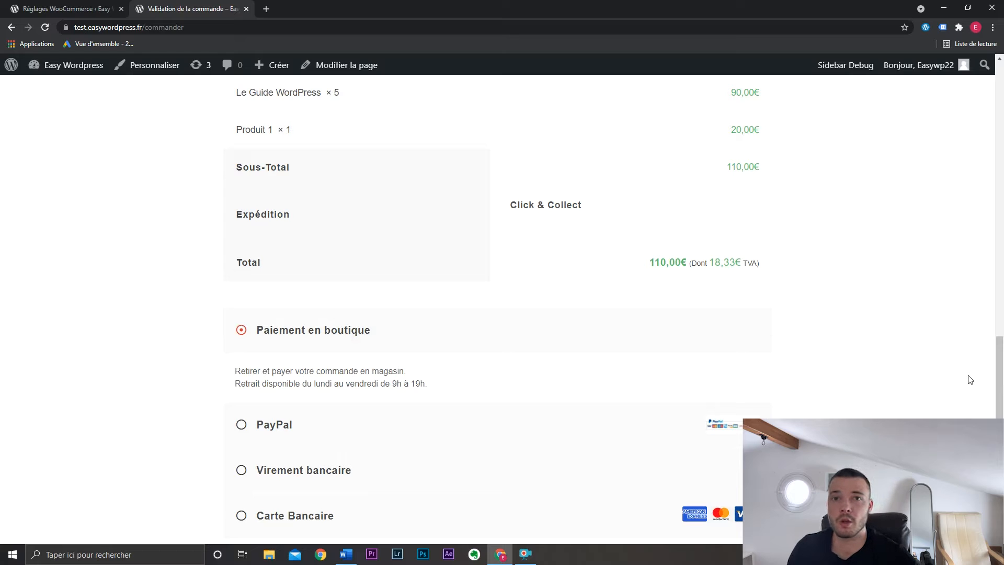
{"action": "scroll", "coordinate": [837, 262], "scroll_direction": "down", "scroll_amount": 3}
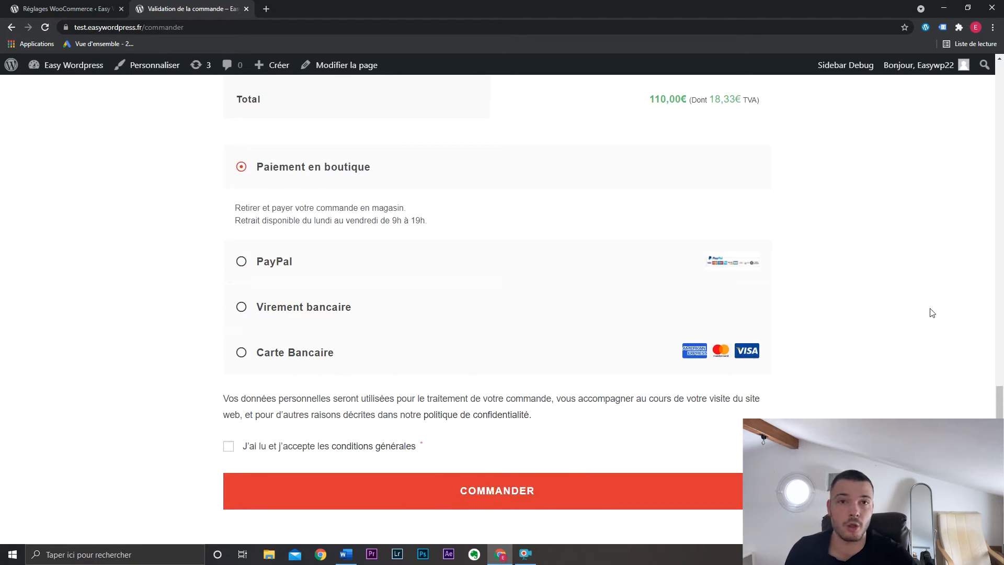
{"action": "scroll", "coordinate": [933, 314], "scroll_direction": "up", "scroll_amount": 1}
Return to the WordPress admin, search for the "WooCommerce Local Pickup Time Select" plugin and start installing it
{"action": "left_click", "coordinate": [24, 7]}
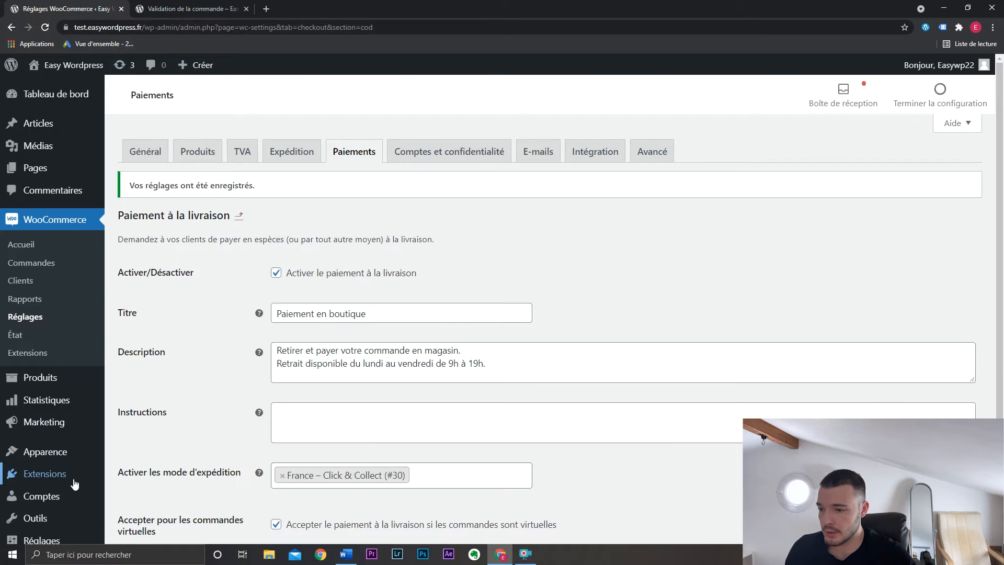
{"action": "mouse_move", "coordinate": [73, 476]}
{"action": "left_click", "coordinate": [125, 490]}
{"action": "left_click", "coordinate": [851, 178]}
{"action": "type", "text": "WooCommerce Local Pickup Time Select"}
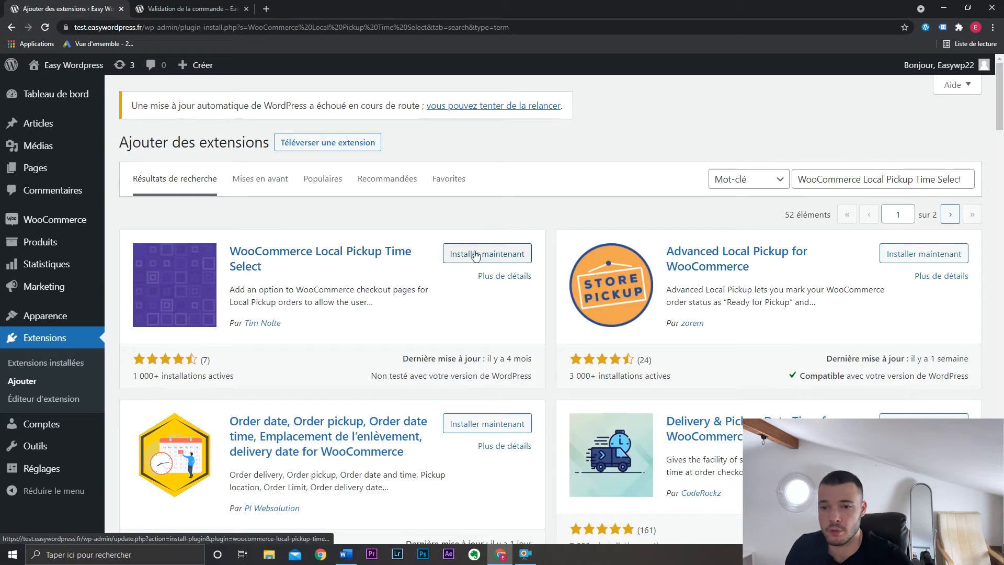
{"action": "left_click", "coordinate": [481, 255]}
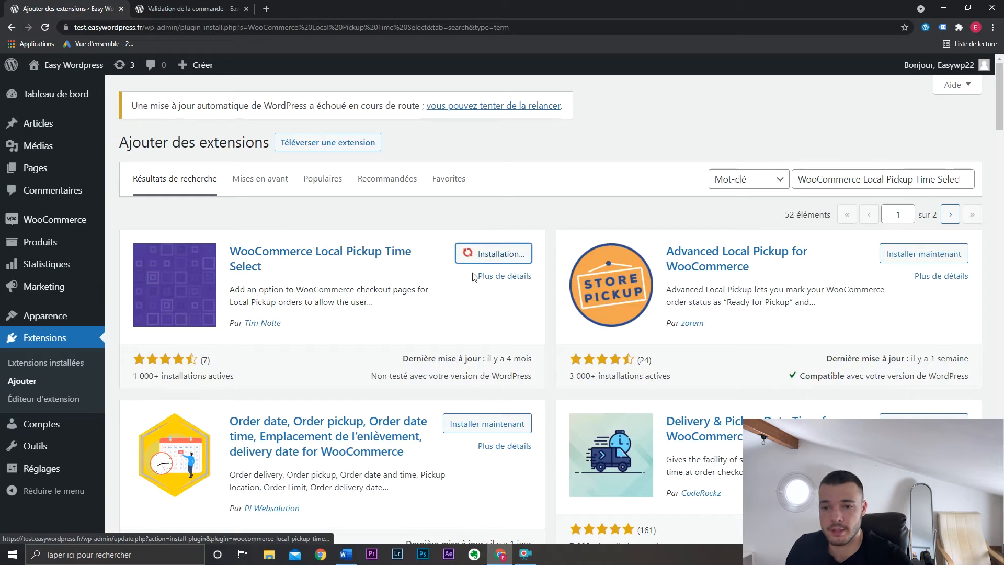
Activate the WooCommerce Local Pickup Time Select plugin and open the local pickup store hours in the WooCommerce general settings
{"action": "left_click", "coordinate": [493, 253]}
{"action": "mouse_move", "coordinate": [68, 217]}
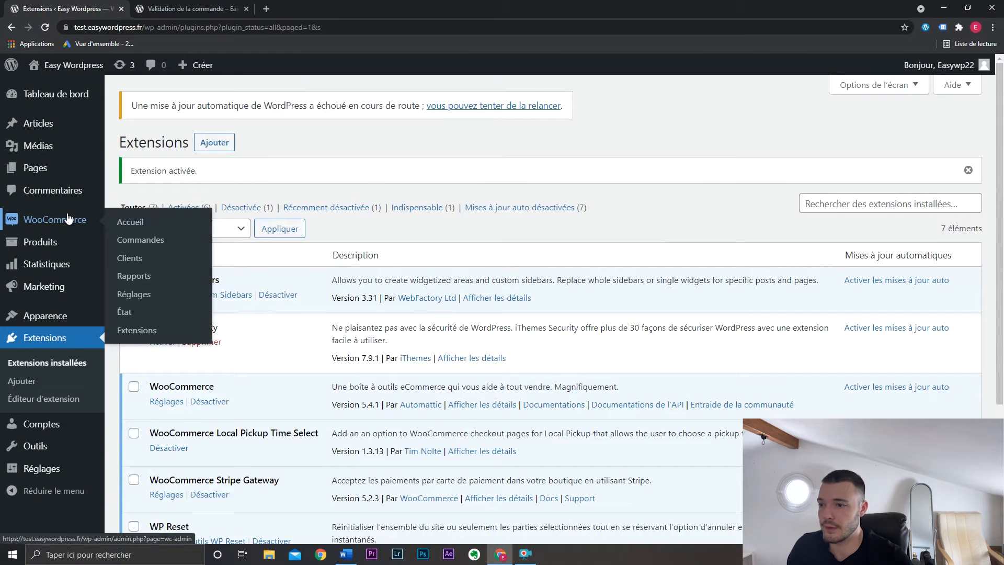
{"action": "left_click", "coordinate": [134, 294]}
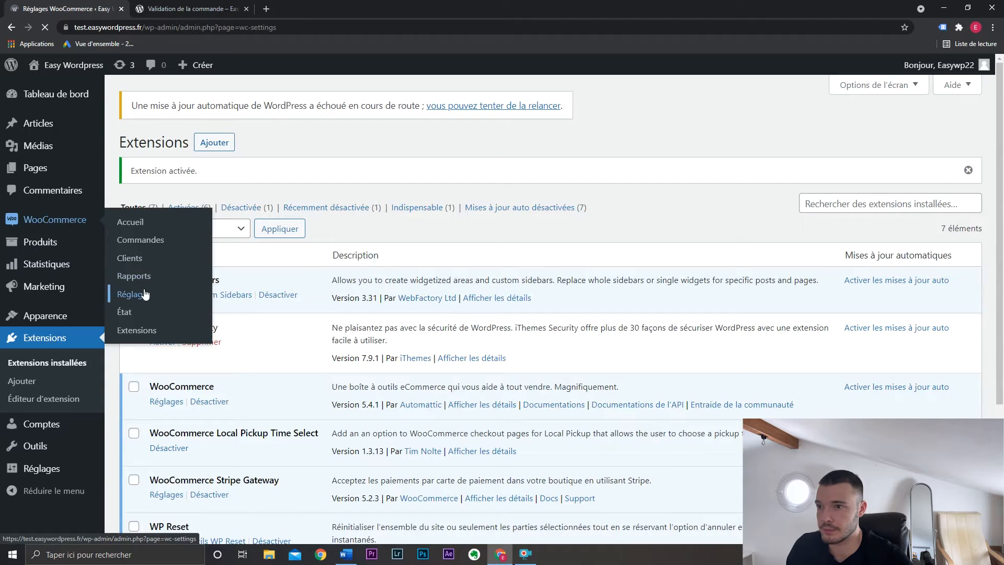
{"action": "scroll", "coordinate": [1003, 260], "scroll_direction": "down", "scroll_amount": 15}
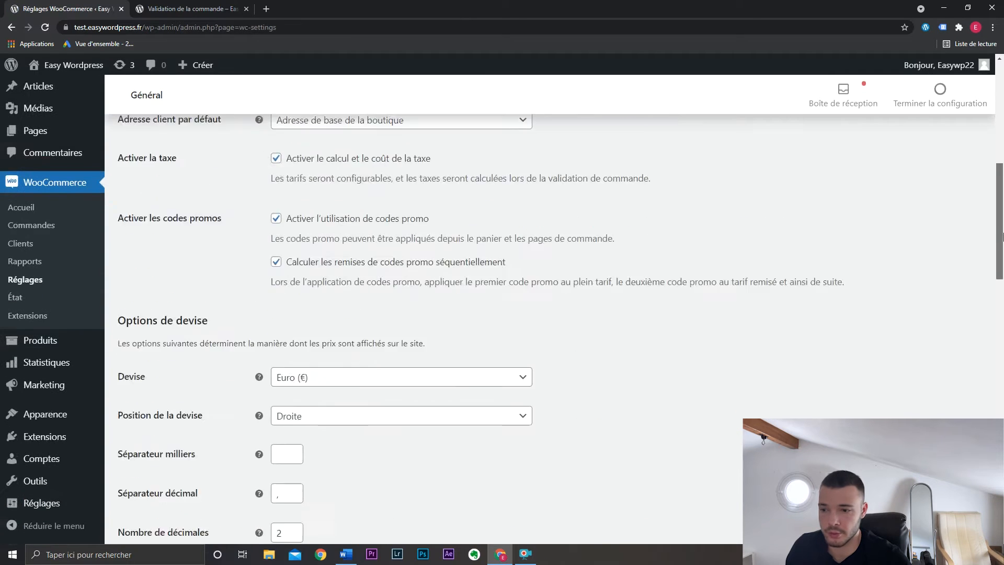
{"action": "scroll", "coordinate": [1003, 260], "scroll_direction": "down", "scroll_amount": 7}
{"action": "scroll", "coordinate": [1003, 260], "scroll_direction": "up", "scroll_amount": 1}
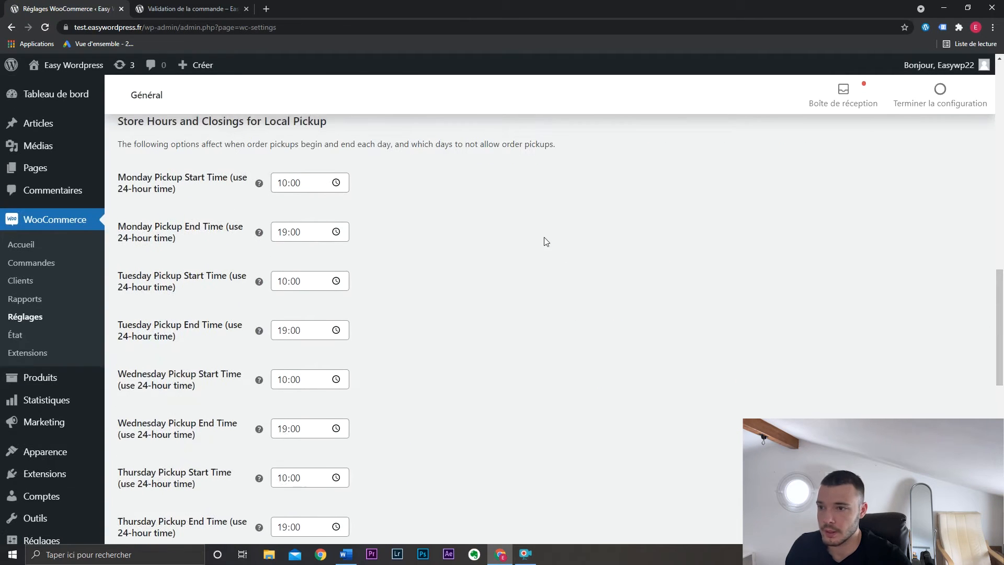
{"action": "scroll", "coordinate": [544, 237], "scroll_direction": "up", "scroll_amount": 2}
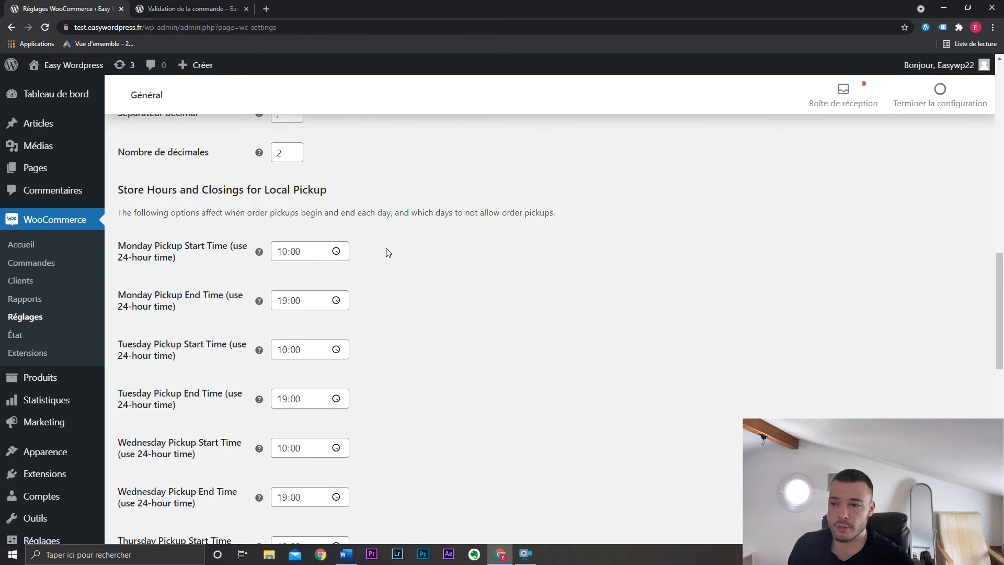
Set the Monday pickup start time to 09:00
{"action": "left_click", "coordinate": [314, 251]}
{"action": "type", "text": "09"}
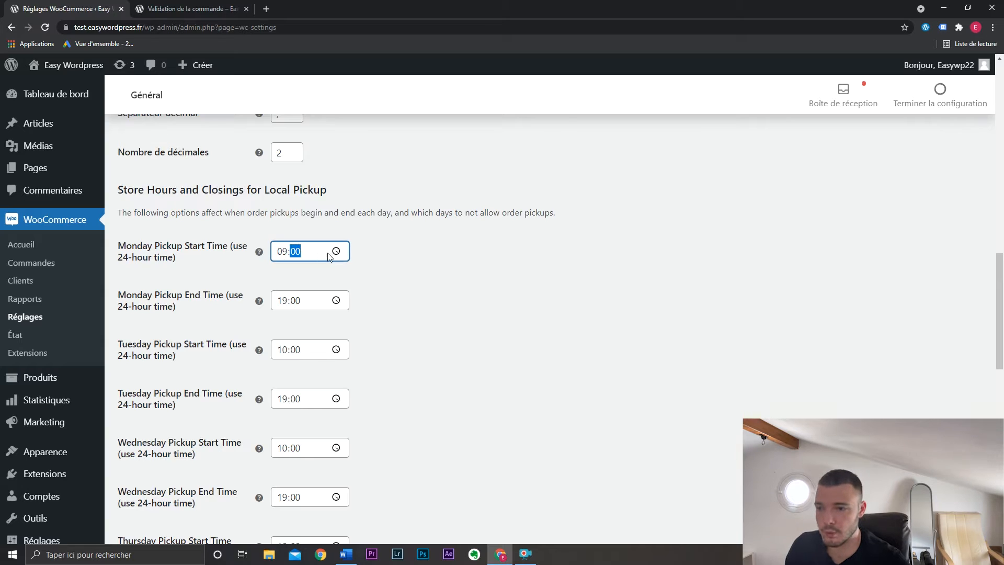
{"action": "left_click", "coordinate": [394, 269]}
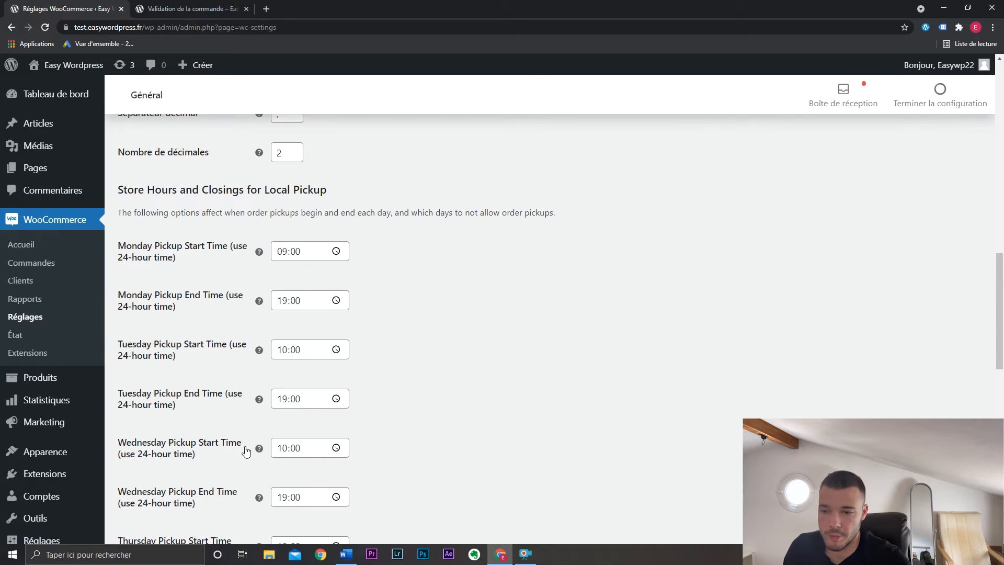
Change the year of the listed store closing day so that it reads 01/01/2022
{"action": "left_click_drag", "start_coordinate": [1000, 292], "coordinate": [1000, 301]}
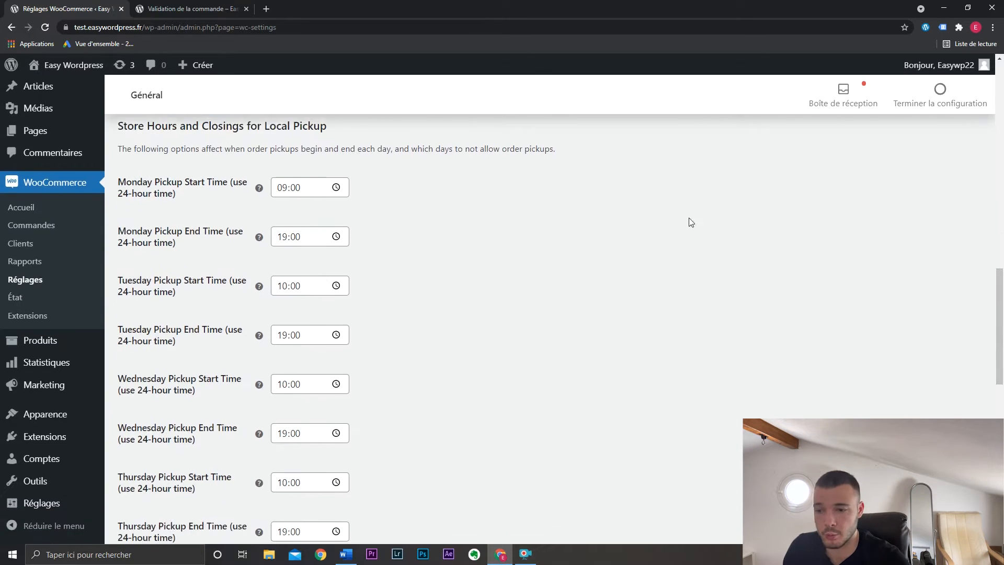
{"action": "scroll", "coordinate": [1002, 332], "scroll_direction": "down", "scroll_amount": 1}
{"action": "scroll", "coordinate": [1002, 332], "scroll_direction": "down", "scroll_amount": 10}
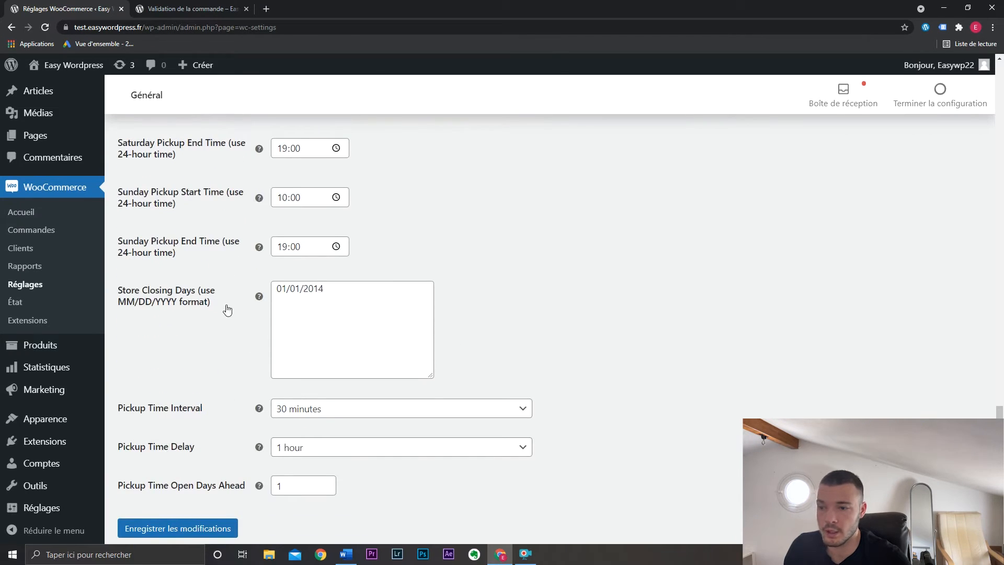
{"action": "left_click", "coordinate": [340, 292]}
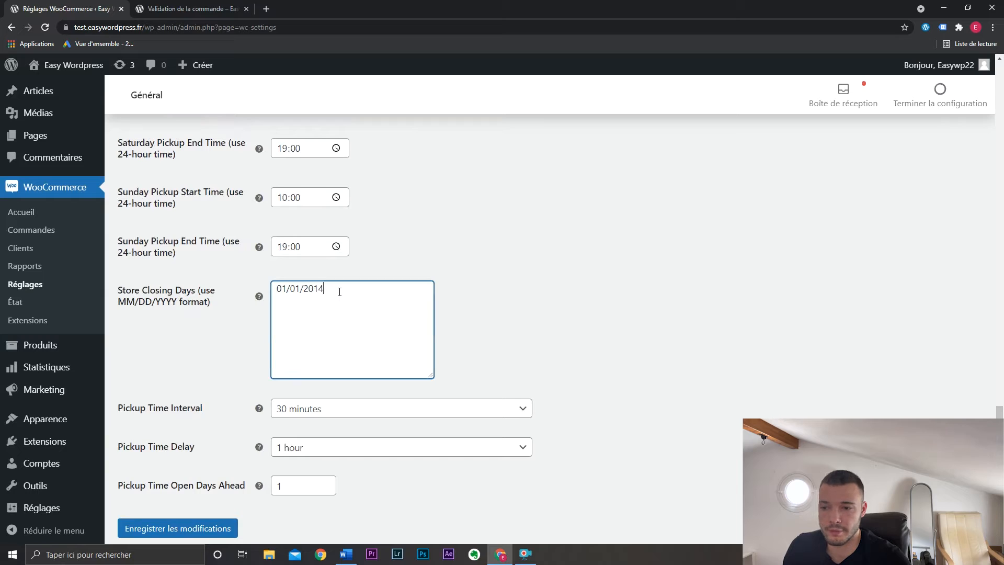
{"action": "left_click_drag", "start_coordinate": [324, 291], "coordinate": [314, 290]}
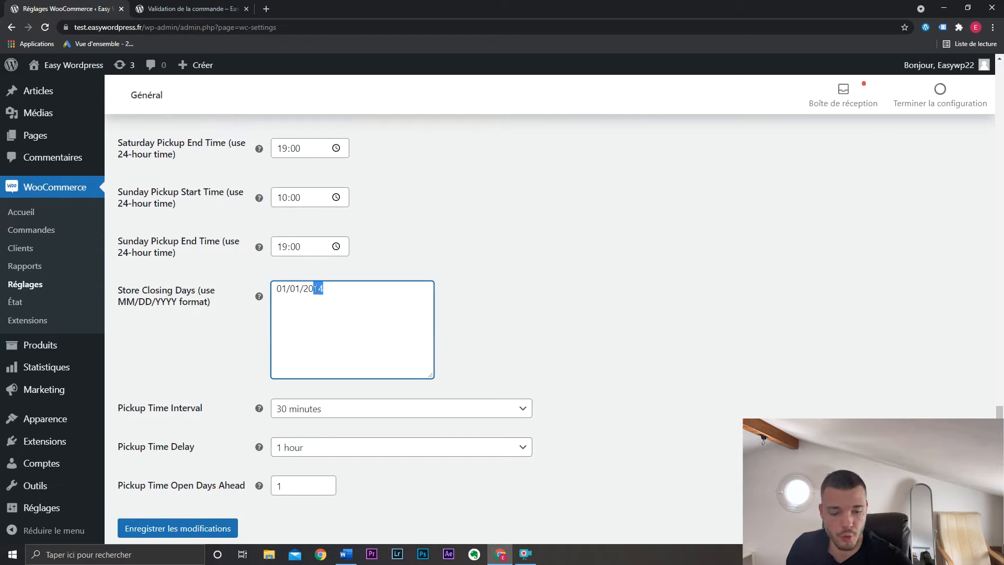
{"action": "type", "text": "22"}
{"action": "left_click", "coordinate": [525, 258]}
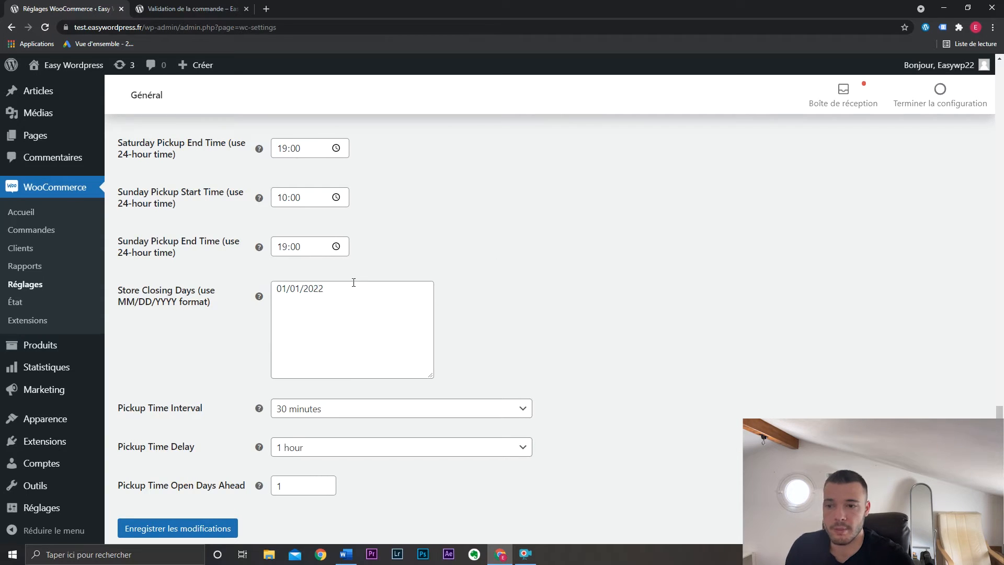
Set both the Sunday pickup start time and the Sunday pickup end time to 00:00
{"action": "left_click", "coordinate": [310, 198]}
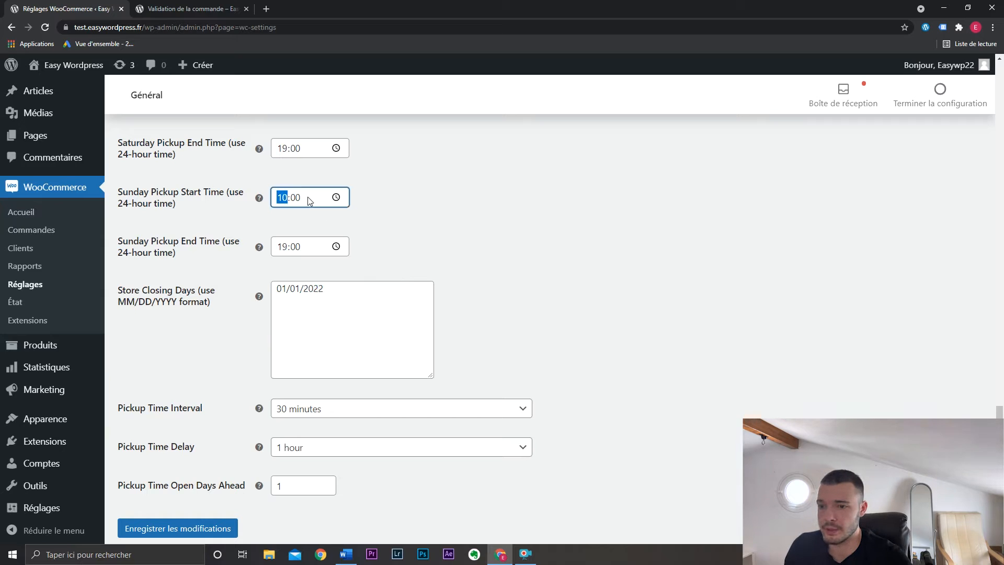
{"action": "left_click", "coordinate": [329, 197]}
{"action": "scroll", "coordinate": [309, 278], "scroll_direction": "up", "scroll_amount": 5}
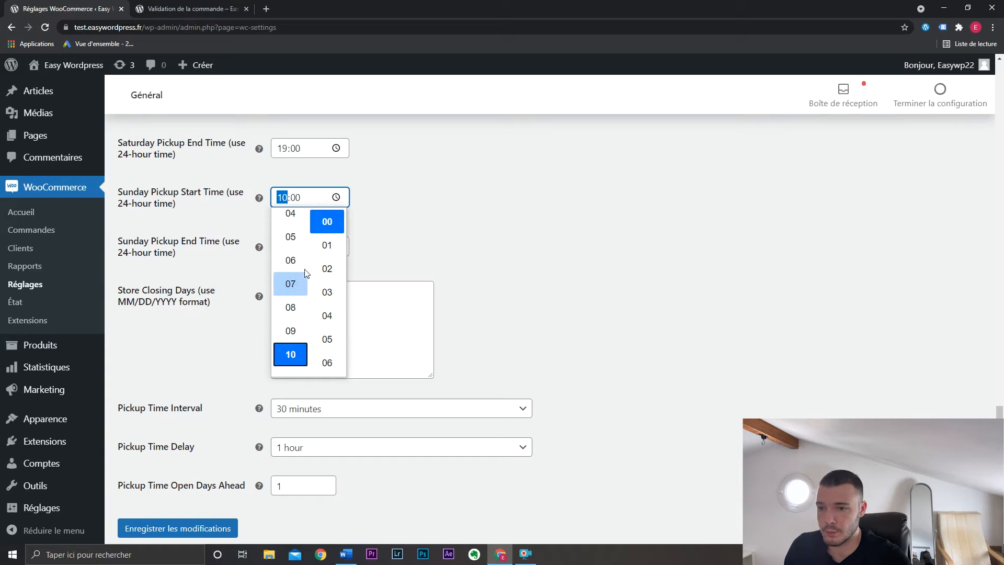
{"action": "left_click", "coordinate": [290, 258]}
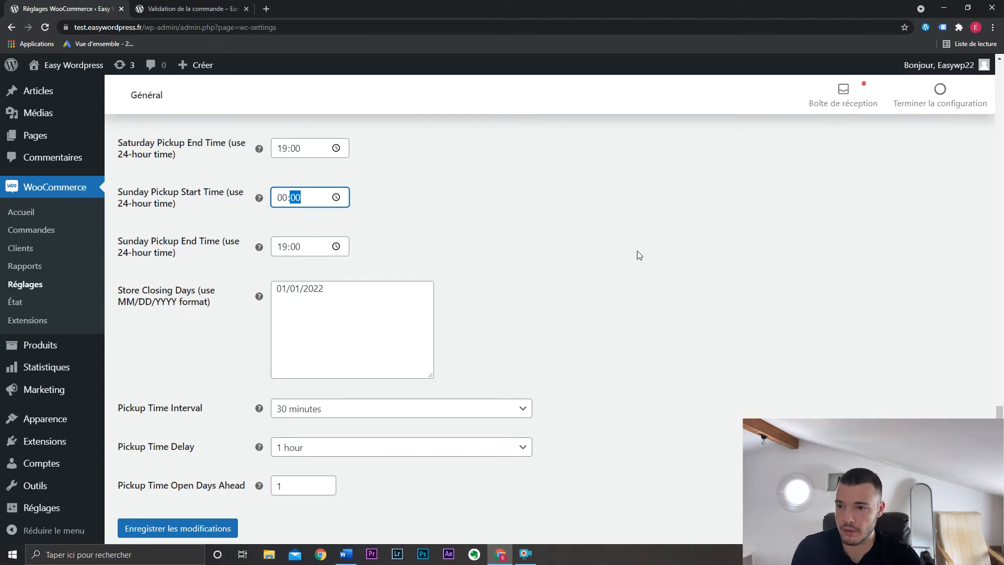
{"action": "key", "text": "Tab"}
{"action": "type", "text": "00"}
{"action": "left_click", "coordinate": [569, 216]}
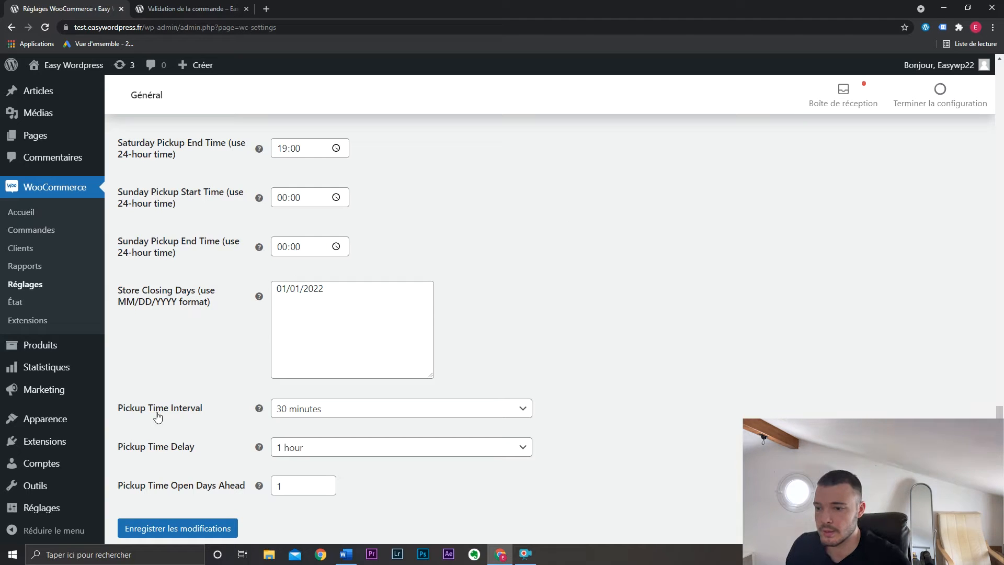
Read the help for the pickup time interval, look through its choices and select 30 minutes
{"action": "mouse_move", "coordinate": [258, 413]}
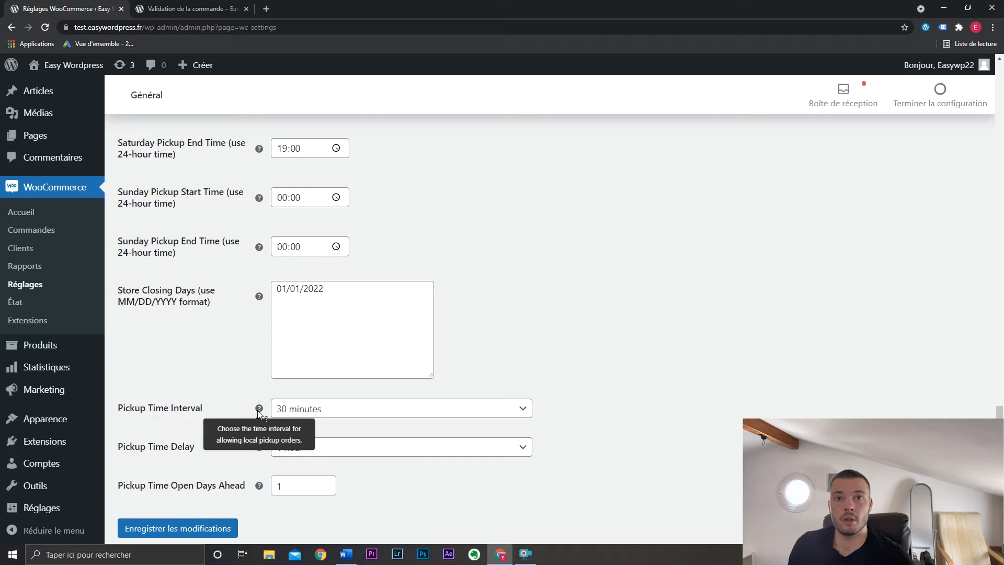
{"action": "left_click", "coordinate": [363, 408]}
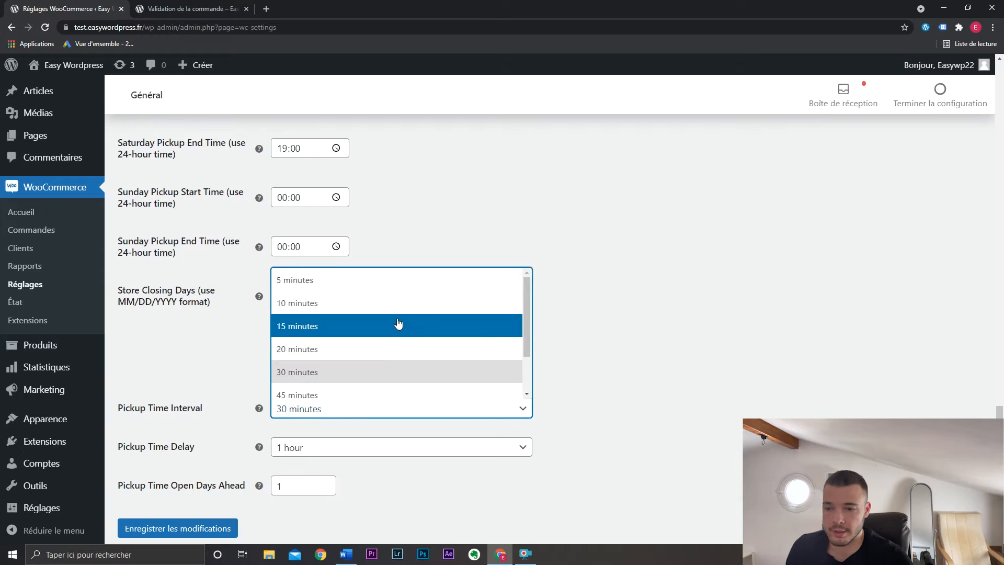
{"action": "scroll", "coordinate": [403, 366], "scroll_direction": "down", "scroll_amount": 2}
{"action": "scroll", "coordinate": [398, 369], "scroll_direction": "up", "scroll_amount": 2}
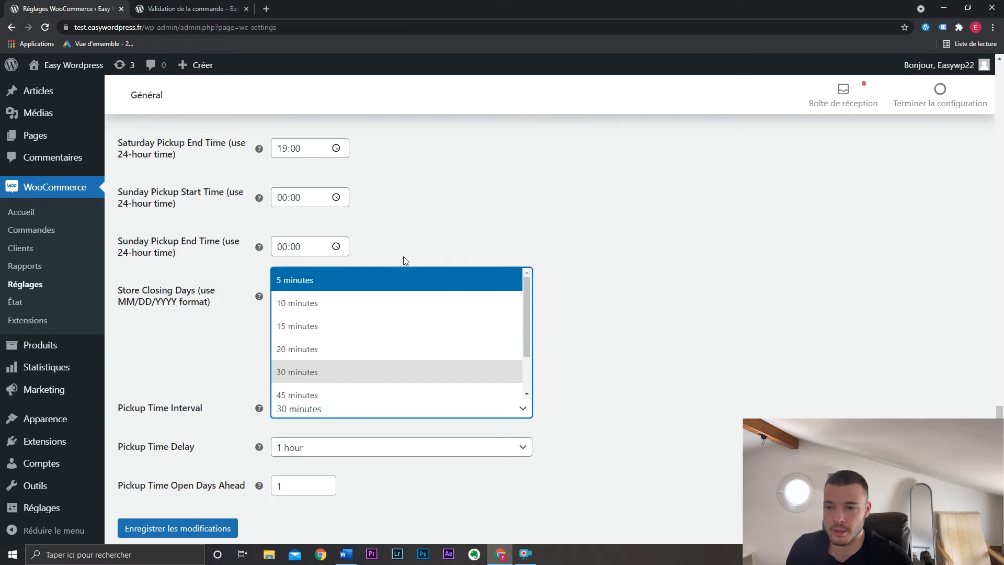
{"action": "left_click", "coordinate": [400, 378]}
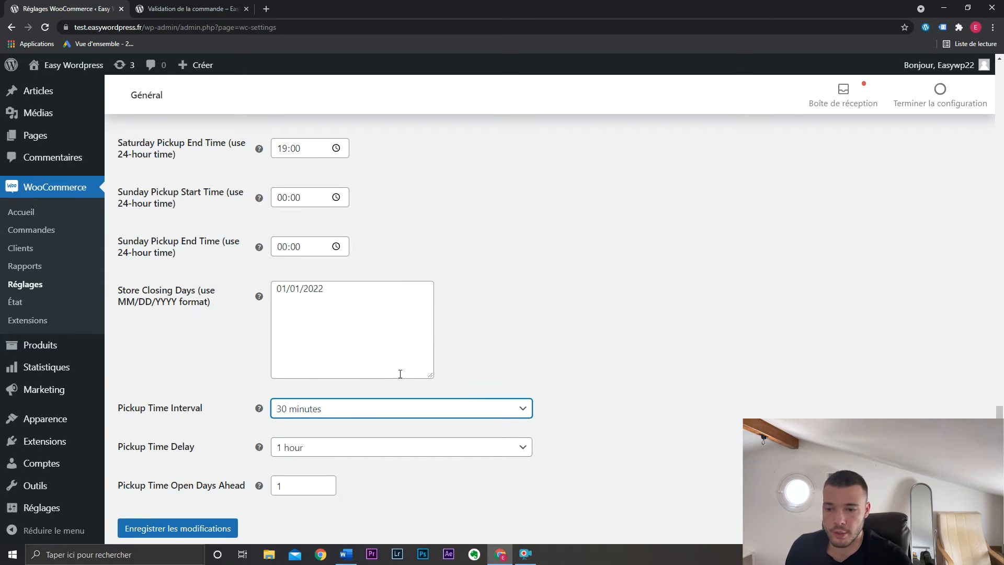
Set the pickup time delay to 2 hours
{"action": "scroll", "coordinate": [572, 386], "scroll_direction": "down", "scroll_amount": 1}
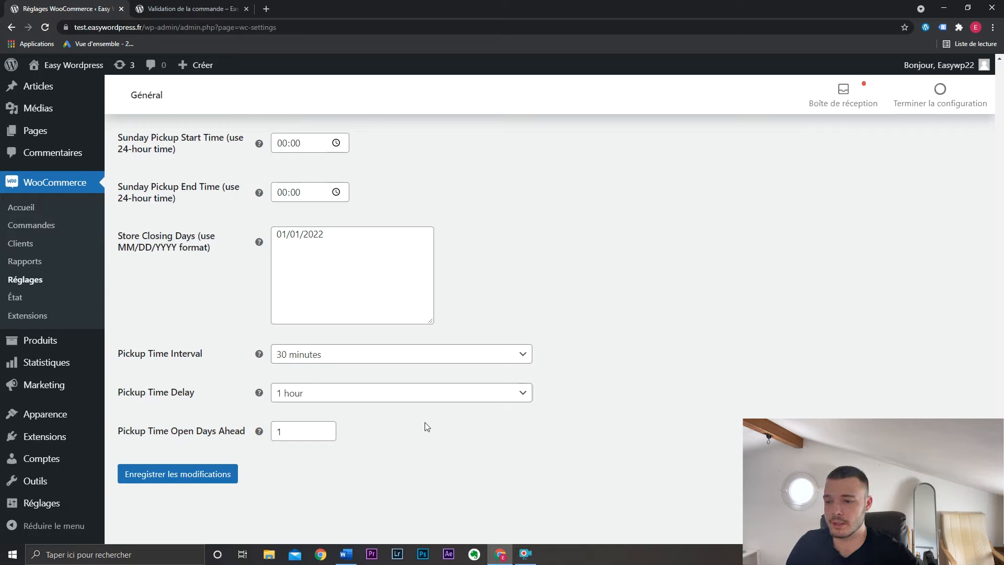
{"action": "left_click", "coordinate": [406, 401]}
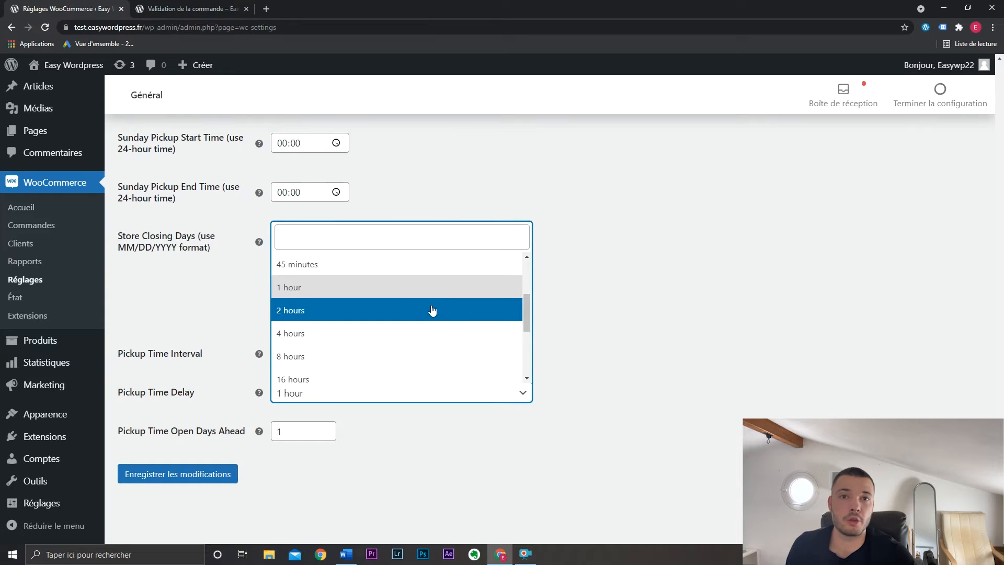
{"action": "left_click", "coordinate": [432, 311]}
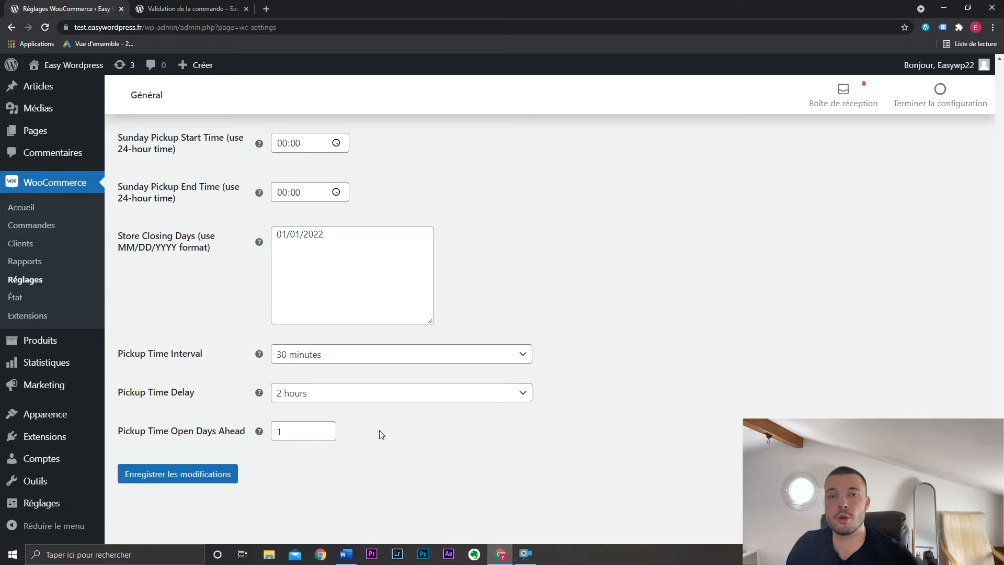
Set the number of open days ahead for pickup to 7 and save the WooCommerce settings
{"action": "double_click", "coordinate": [283, 431]}
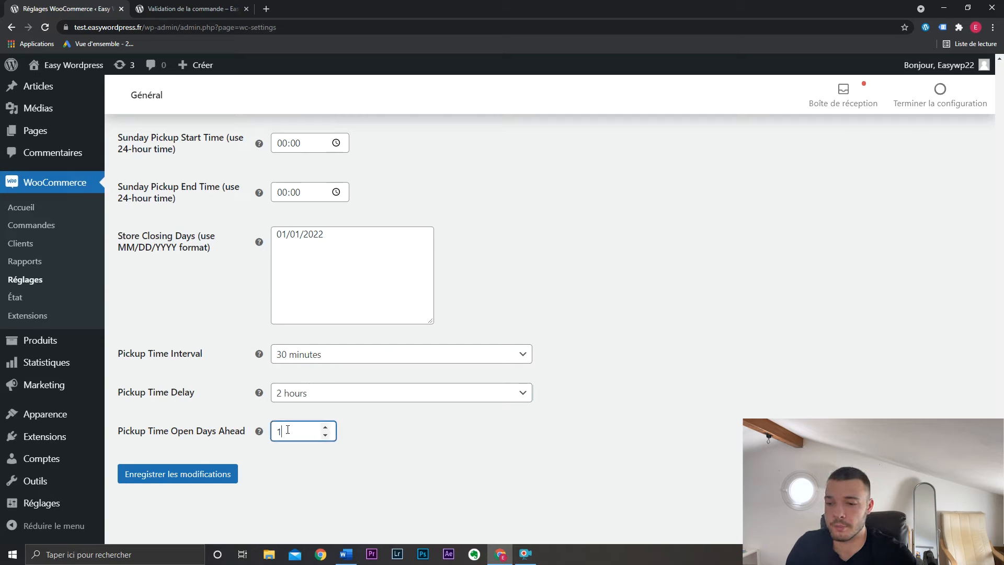
{"action": "left_click", "coordinate": [405, 440]}
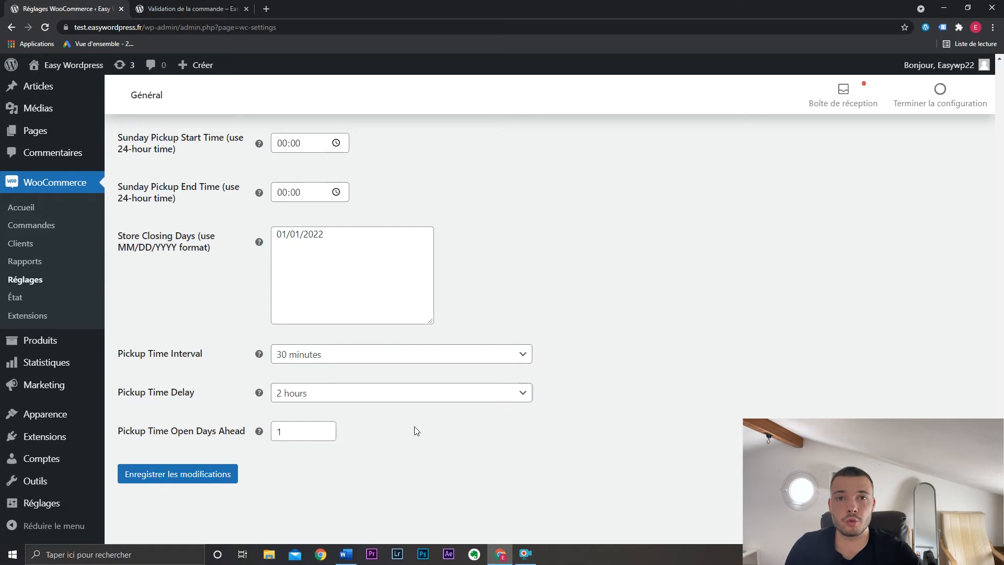
{"action": "left_click", "coordinate": [281, 432]}
{"action": "double_click", "coordinate": [277, 434]}
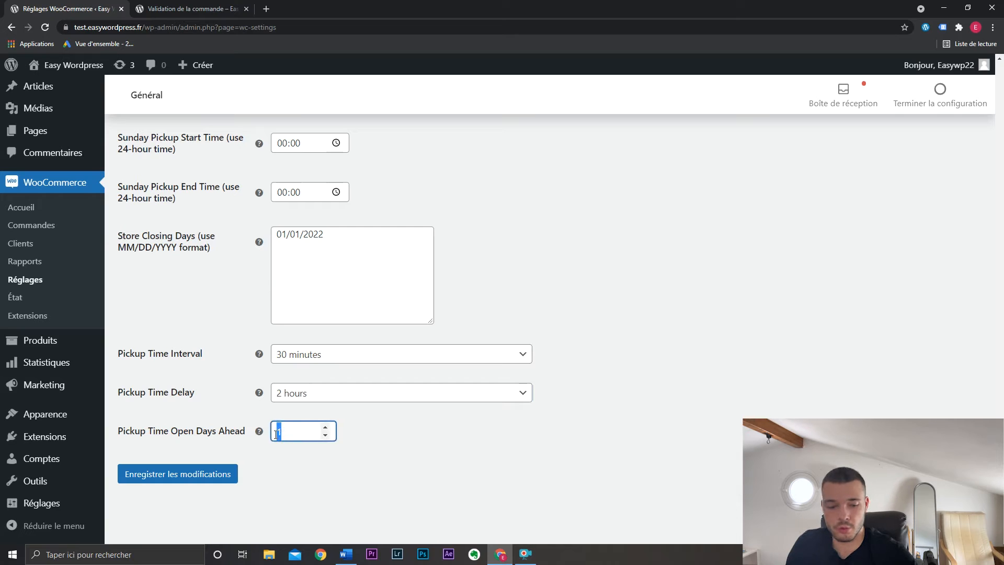
{"action": "type", "text": "7"}
{"action": "left_click", "coordinate": [407, 435]}
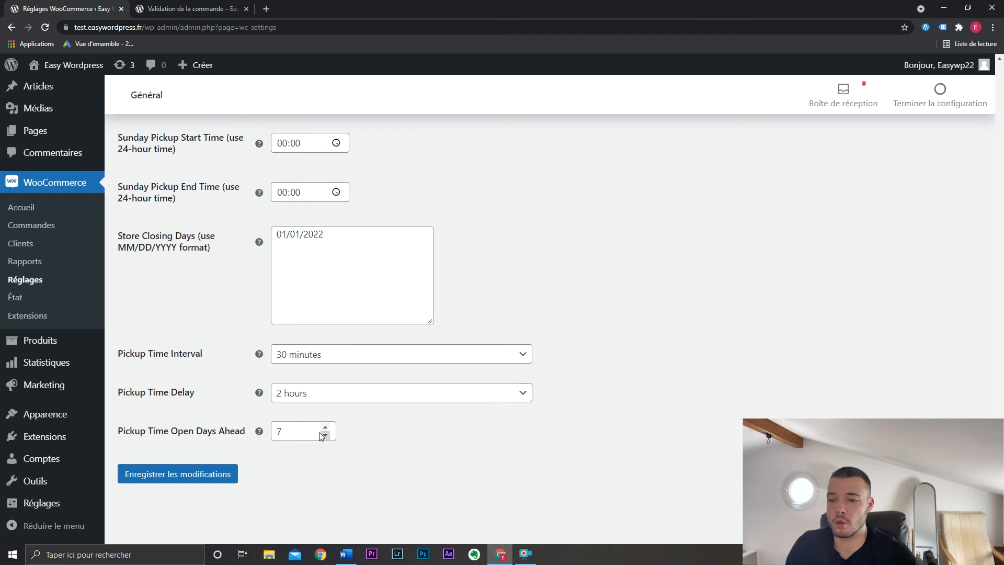
{"action": "double_click", "coordinate": [300, 442]}
{"action": "left_click", "coordinate": [399, 455]}
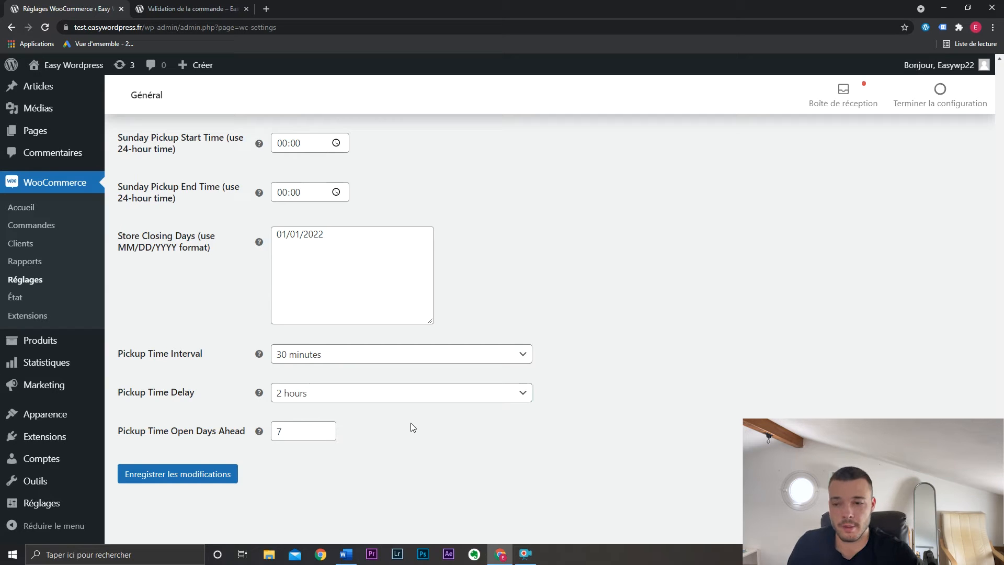
{"action": "left_click", "coordinate": [230, 471]}
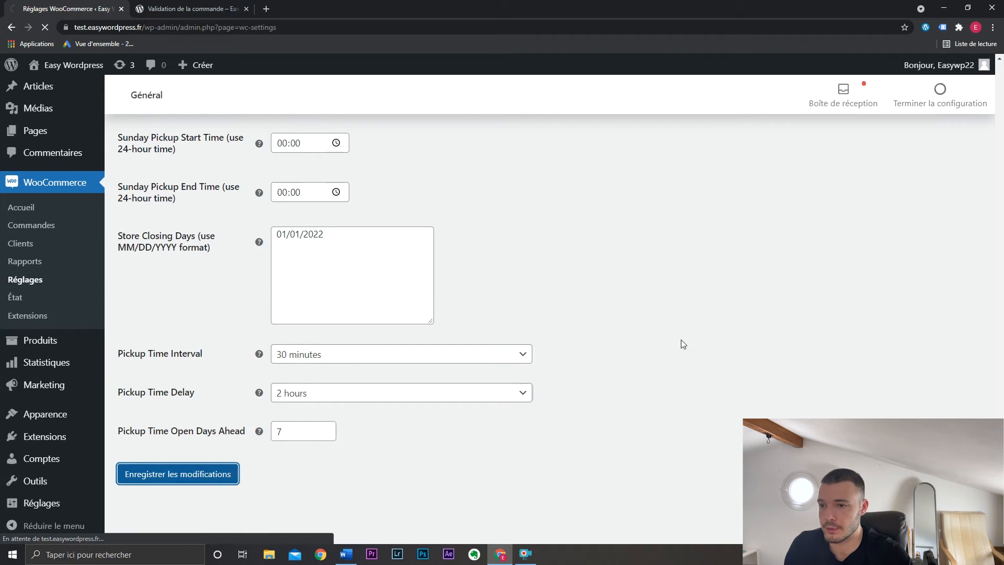
Reload the shop's checkout page, examine the Pickup Time section and select "juillet 6, 2021 @ 7:00" as the pickup time
{"action": "left_click", "coordinate": [194, 9]}
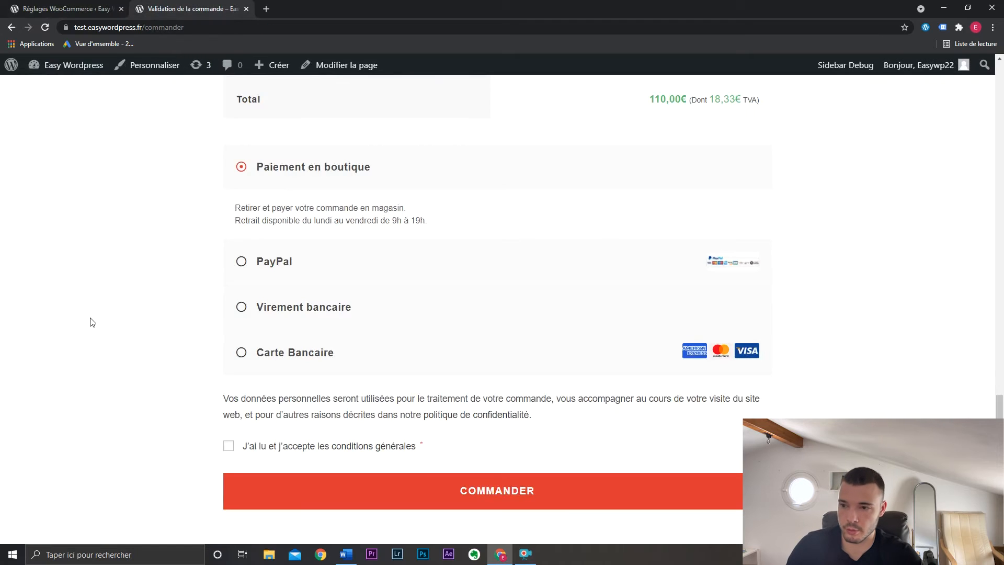
{"action": "key", "text": "F5"}
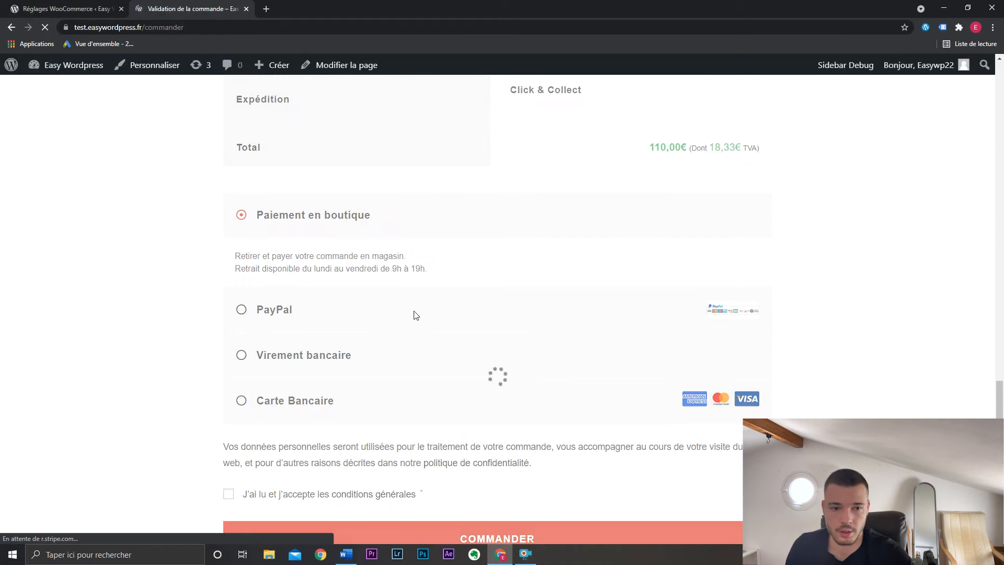
{"action": "scroll", "coordinate": [895, 376], "scroll_direction": "up", "scroll_amount": 10}
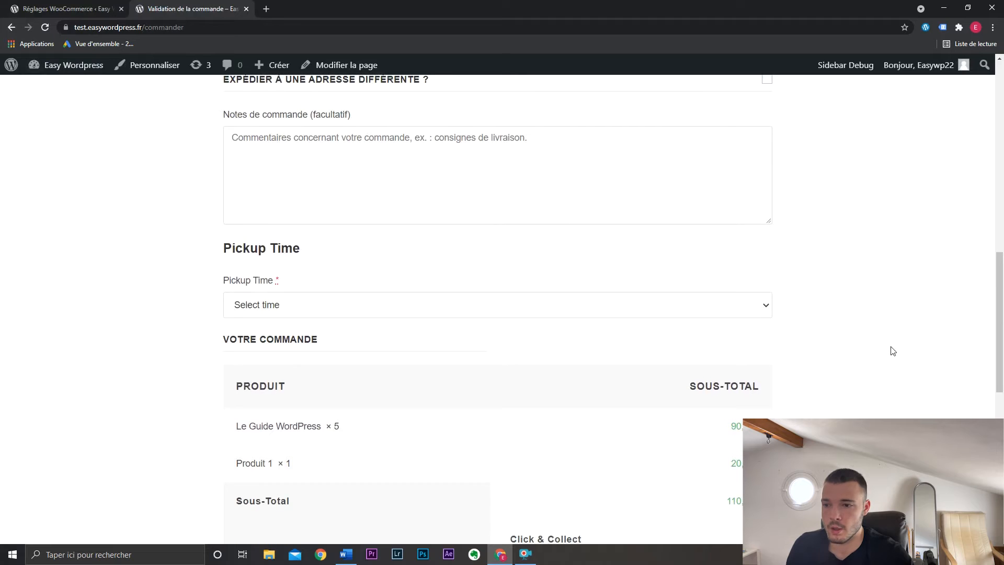
{"action": "left_click", "coordinate": [373, 307]}
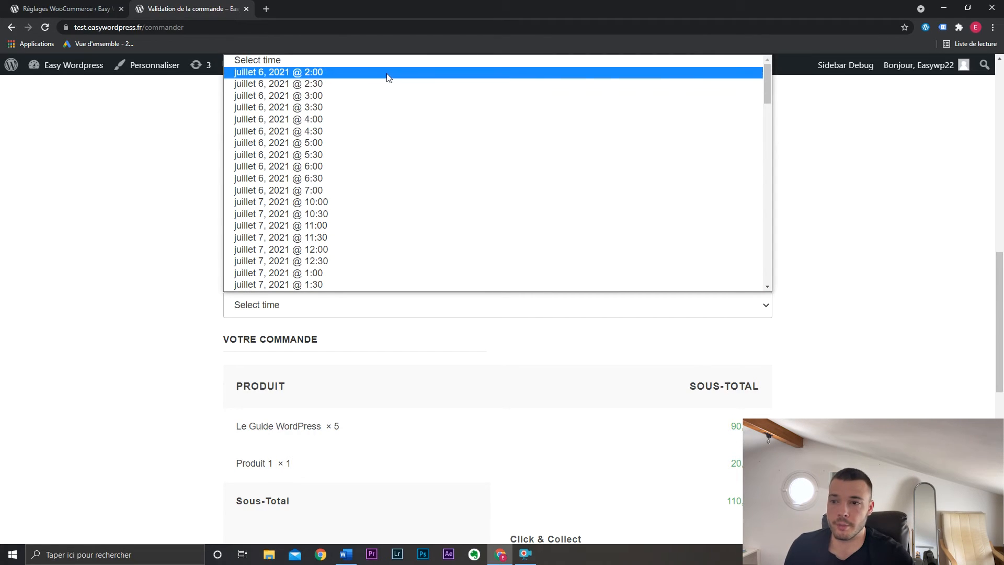
{"action": "left_click_drag", "start_coordinate": [768, 76], "coordinate": [775, 261]}
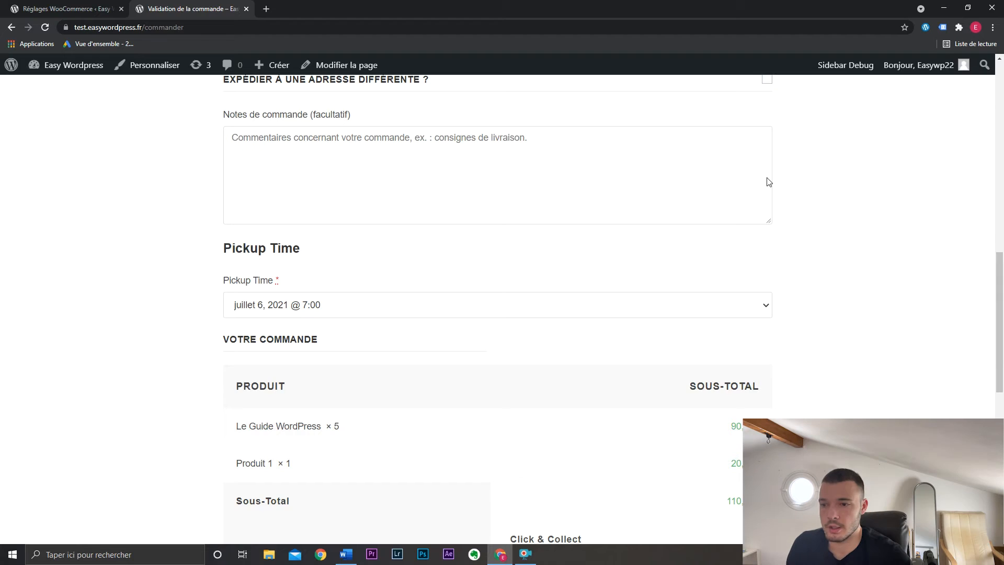
{"action": "mouse_move", "coordinate": [203, 255]}
{"action": "left_mouse_down"}
{"action": "mouse_move", "coordinate": [281, 281]}
{"action": "mouse_move", "coordinate": [228, 251]}
{"action": "mouse_move", "coordinate": [222, 258]}
{"action": "left_mouse_up"}
{"action": "left_click", "coordinate": [282, 282]}
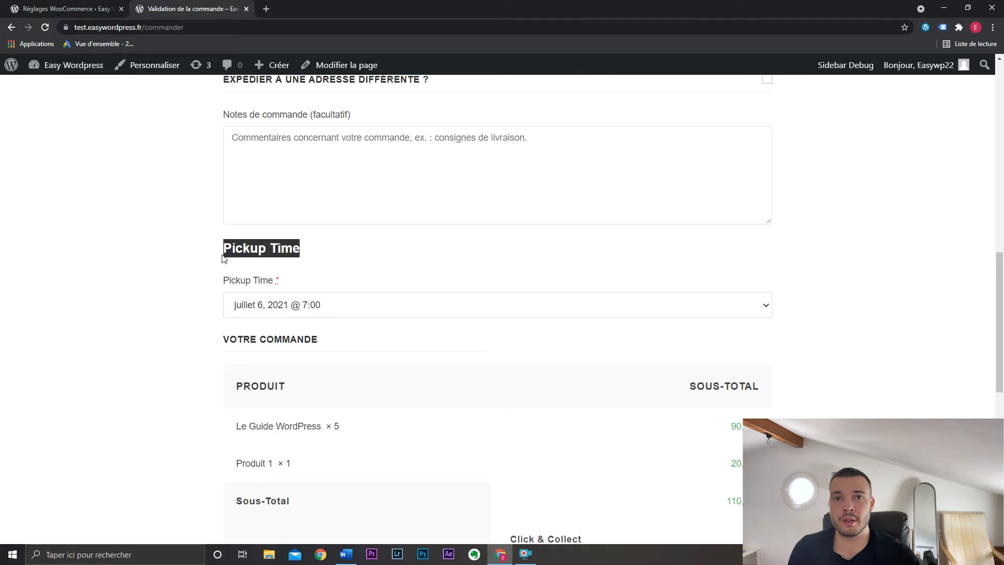
Find the Loco Translate plugin in the WordPress plugin directory, then install and activate it
{"action": "left_click", "coordinate": [25, 6]}
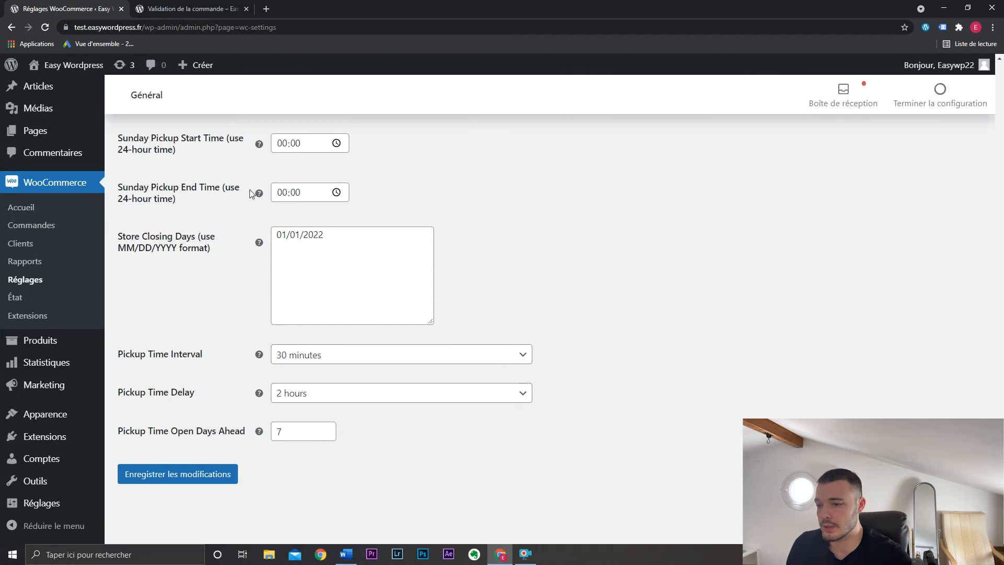
{"action": "left_click", "coordinate": [123, 457]}
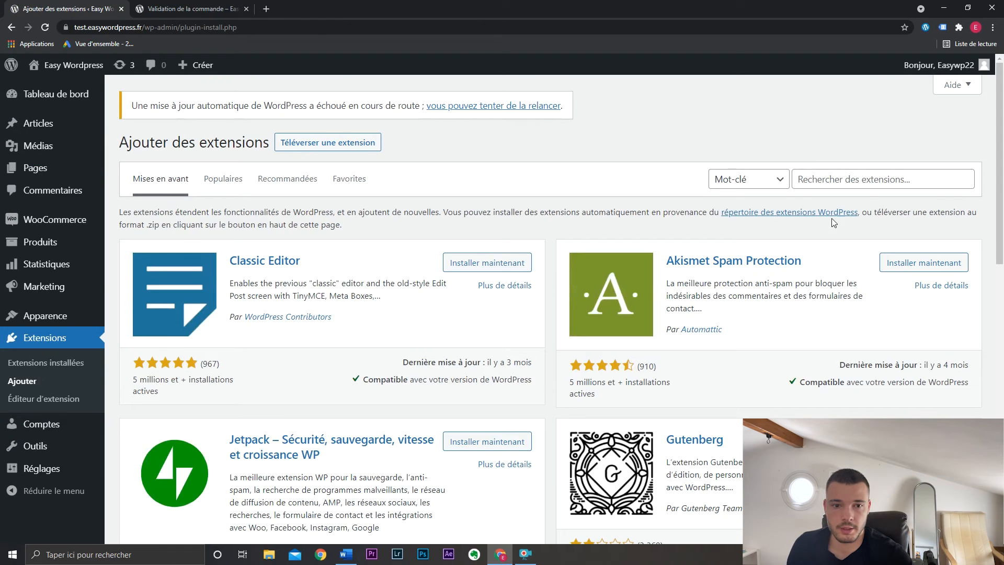
{"action": "left_click", "coordinate": [864, 179]}
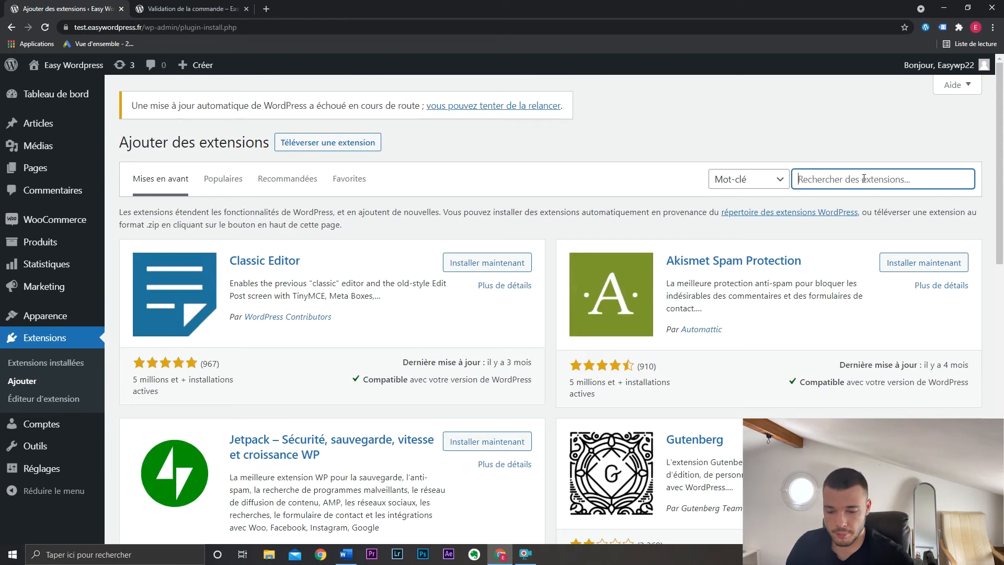
{"action": "type", "text": "locotranslate"}
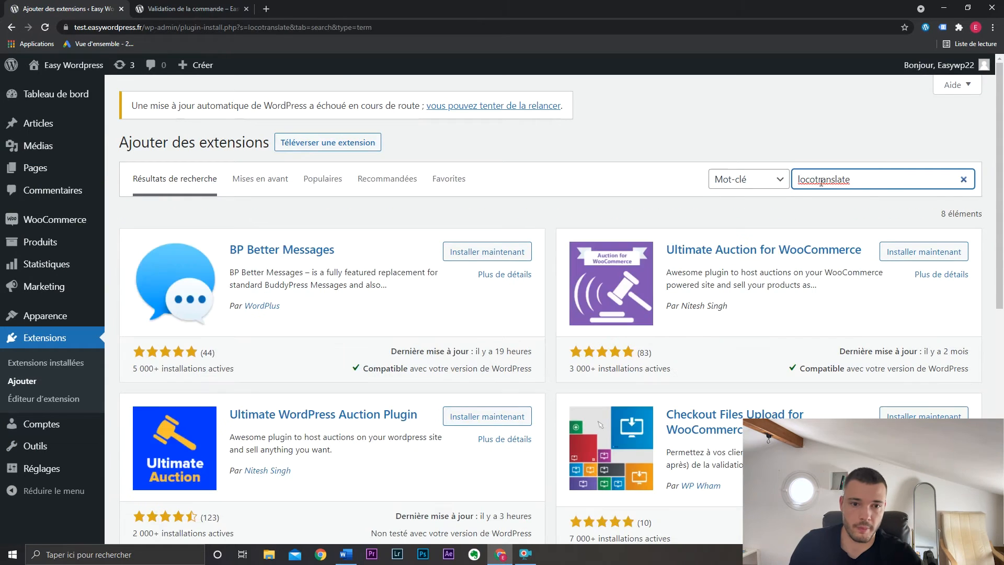
{"action": "left_click", "coordinate": [816, 179]}
{"action": "left_click", "coordinate": [493, 253]}
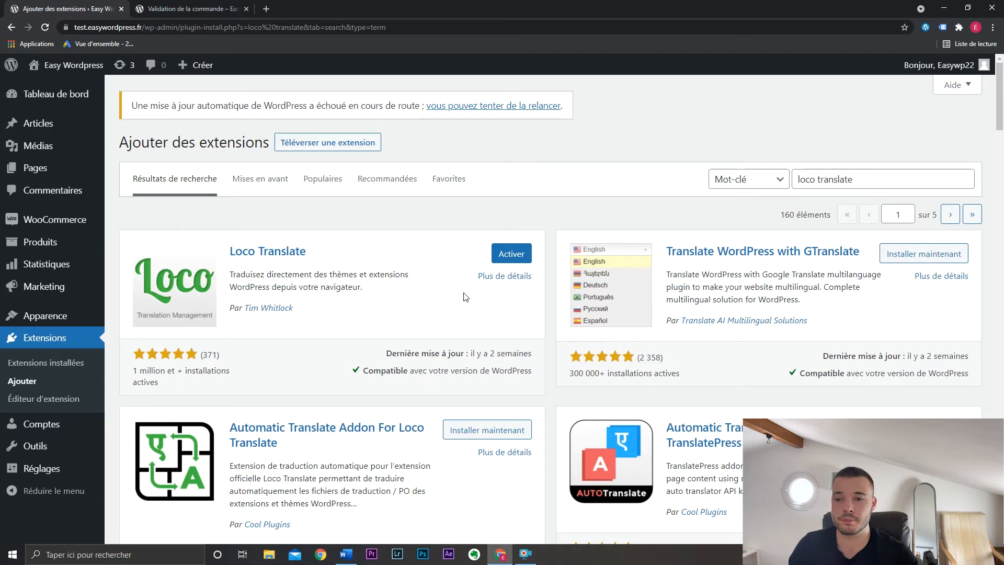
{"action": "left_click", "coordinate": [510, 254]}
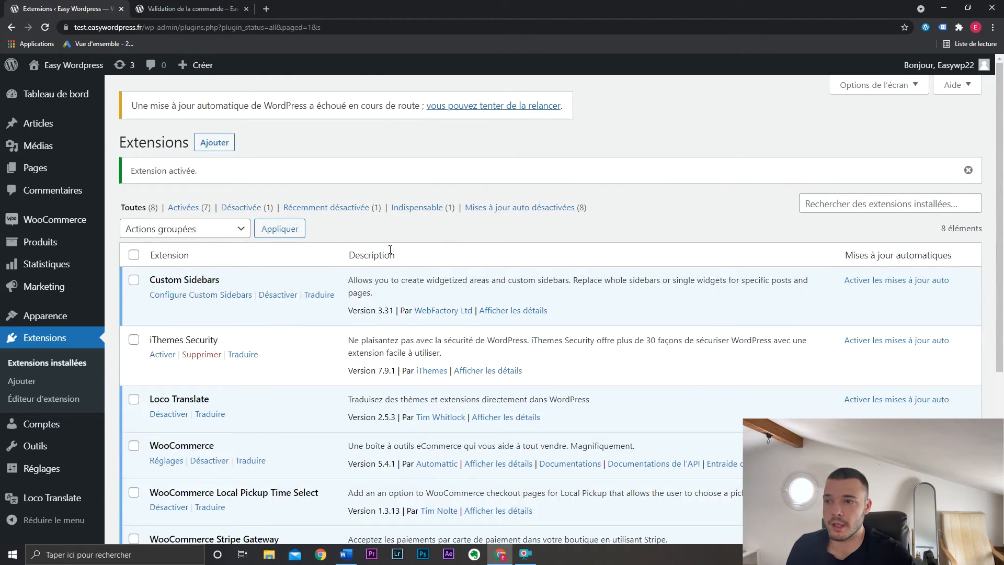
Examine the untranslated Pickup Time section on the shop's checkout page
{"action": "left_click", "coordinate": [230, 9]}
{"action": "left_click", "coordinate": [213, 230]}
{"action": "left_click", "coordinate": [35, 4]}
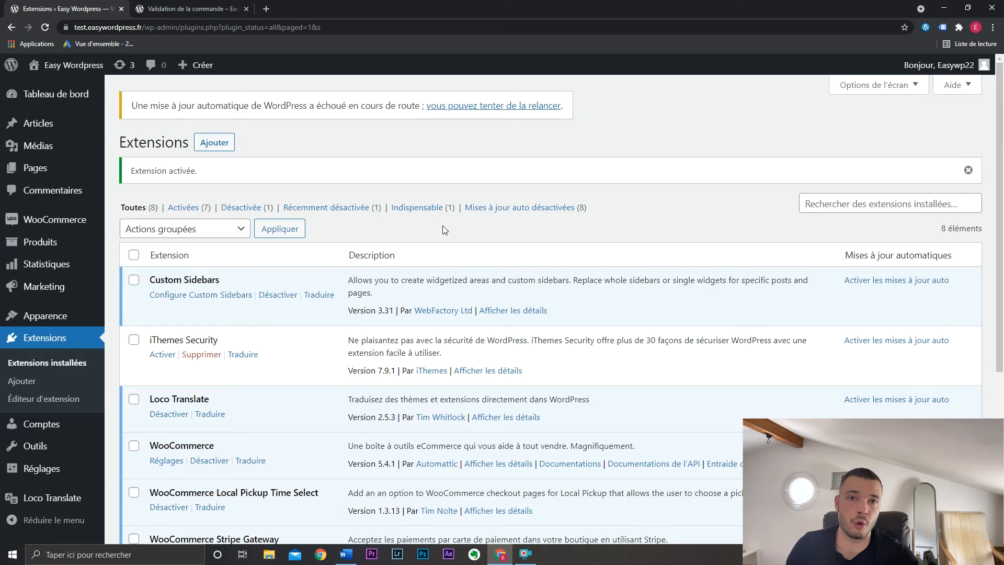
Start a new French (France) translation for the WooCommerce Local Pickup Time Select plugin in Loco Translate, keeping the Auteur location
{"action": "mouse_move", "coordinate": [82, 500]}
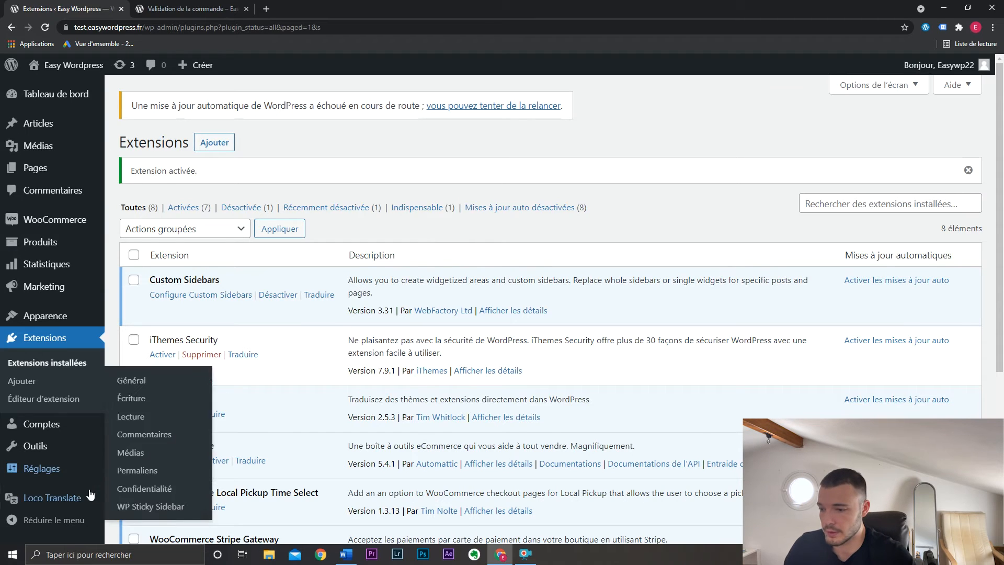
{"action": "left_click", "coordinate": [134, 453]}
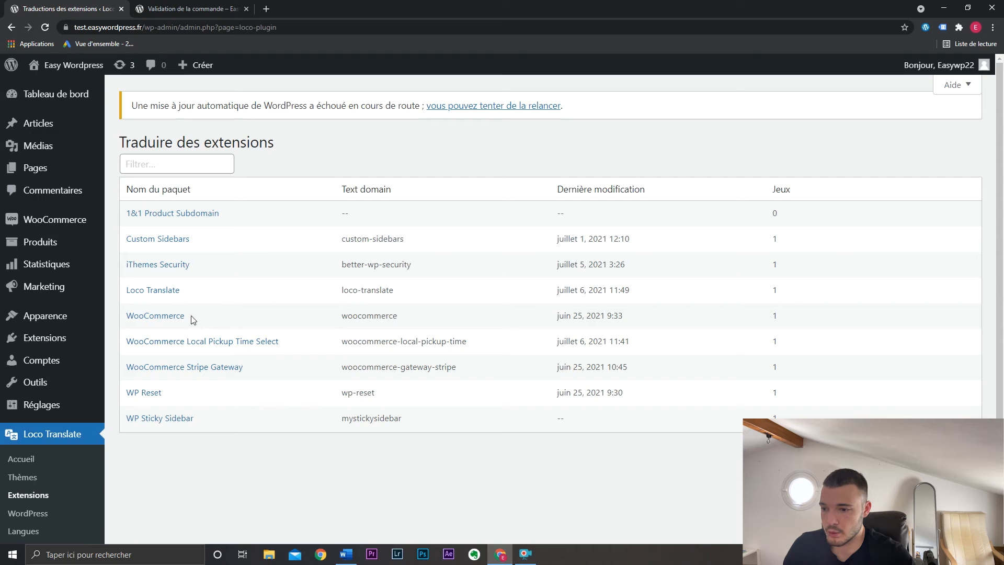
{"action": "left_click", "coordinate": [256, 345]}
{"action": "left_click", "coordinate": [178, 225]}
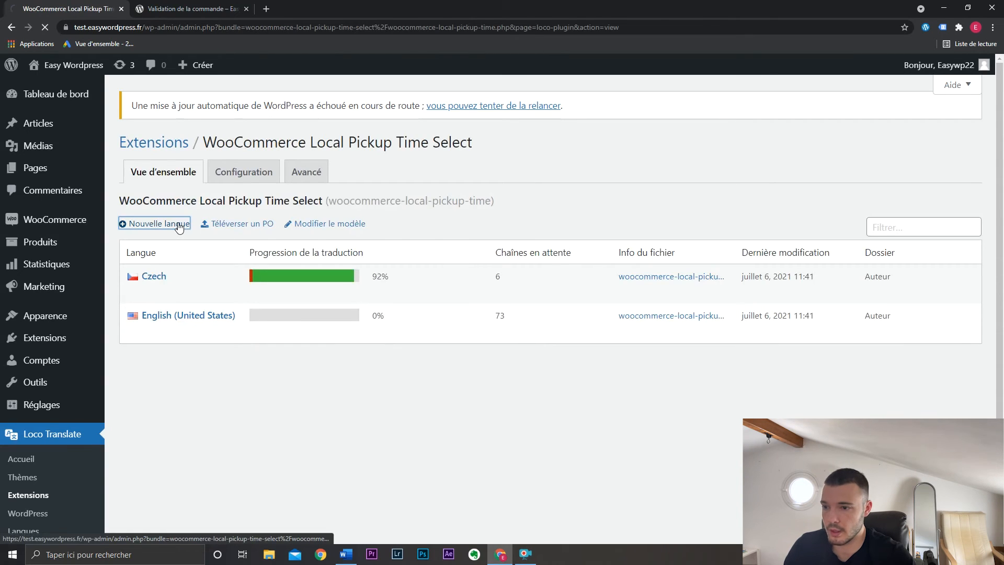
{"action": "left_click", "coordinate": [426, 300]}
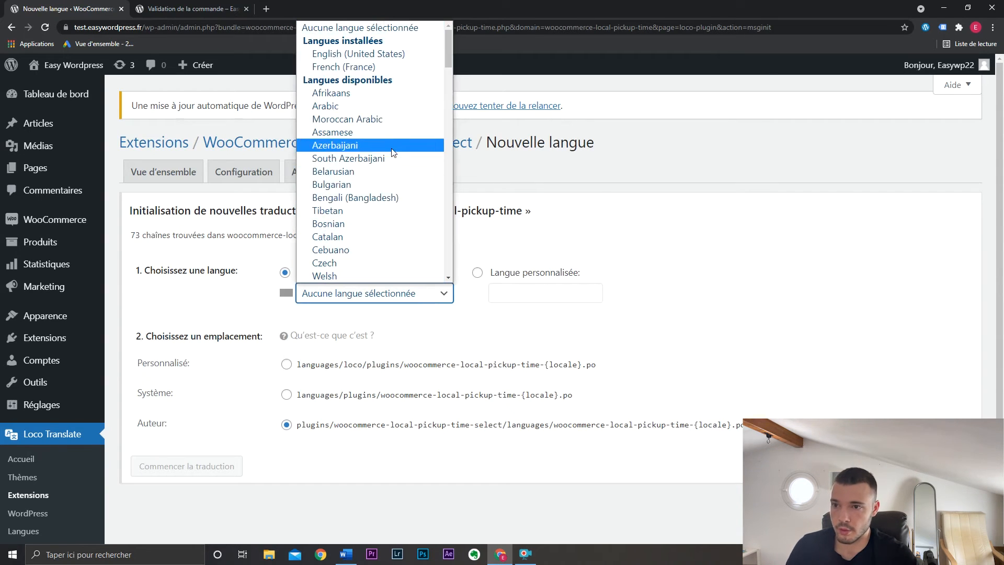
{"action": "left_click", "coordinate": [390, 66]}
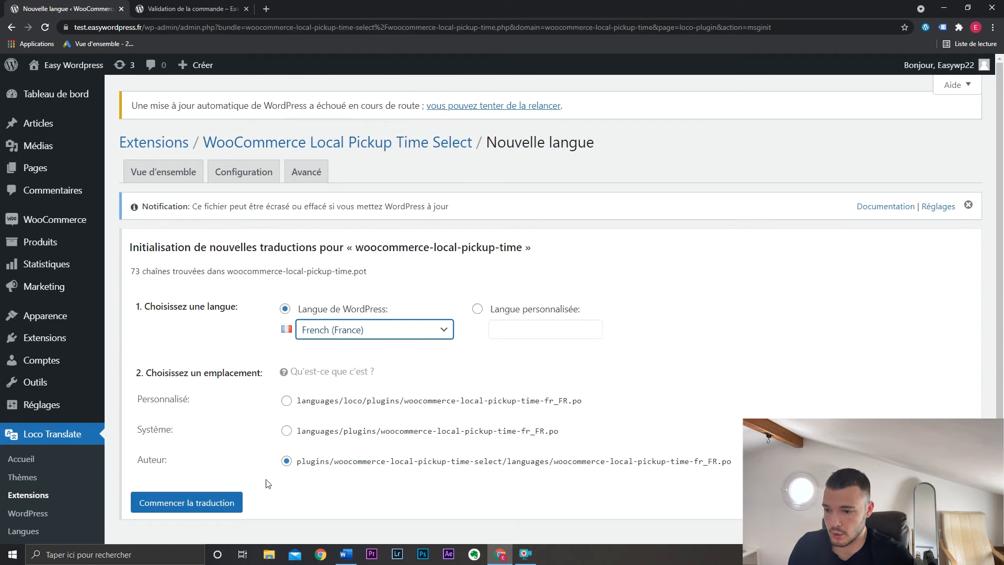
{"action": "left_click", "coordinate": [225, 503]}
Filter the translation strings by "pickup time" and find the "Pickup Time" entries among them
{"action": "left_click", "coordinate": [482, 271]}
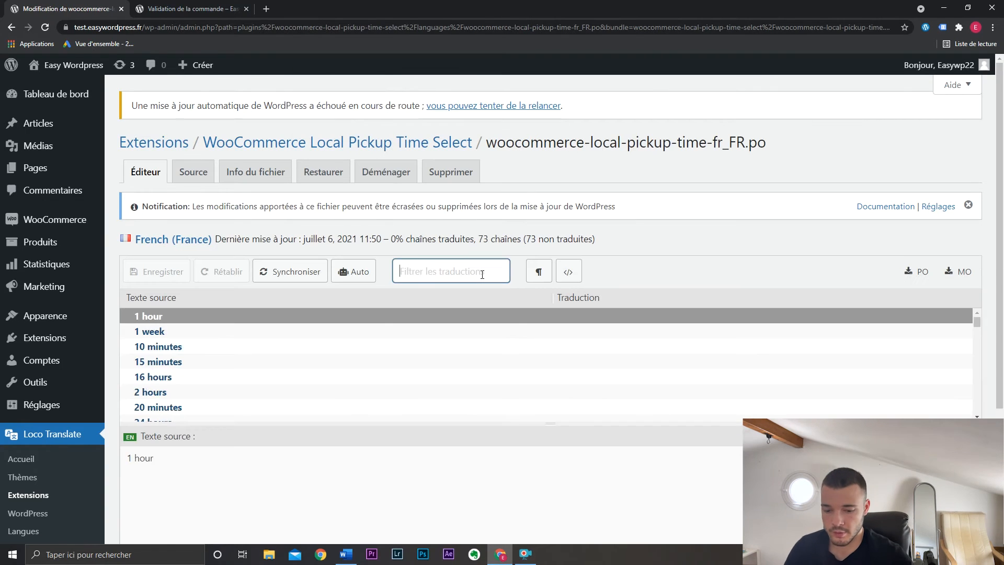
{"action": "type", "text": "pi"}
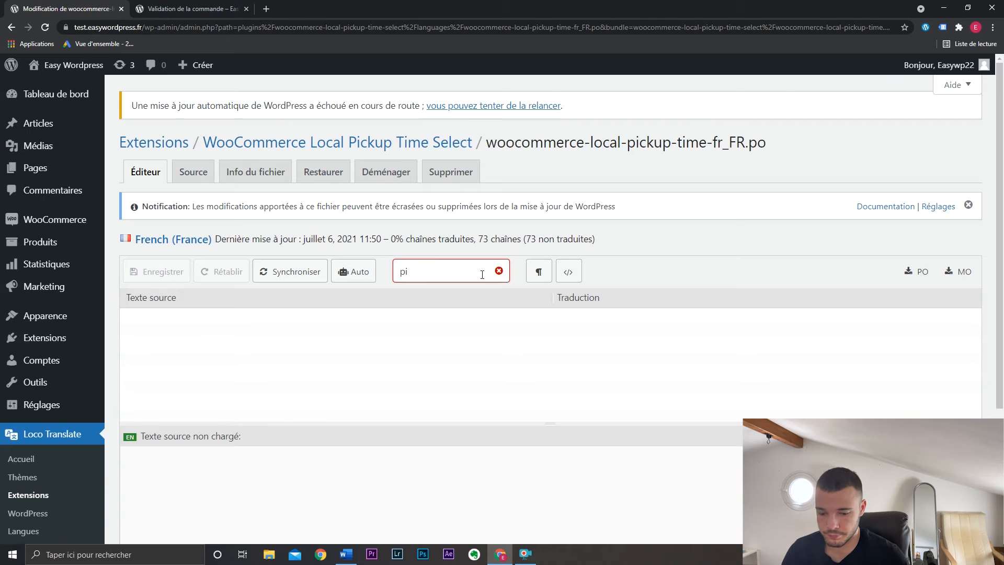
{"action": "type", "text": "kcuckup time"}
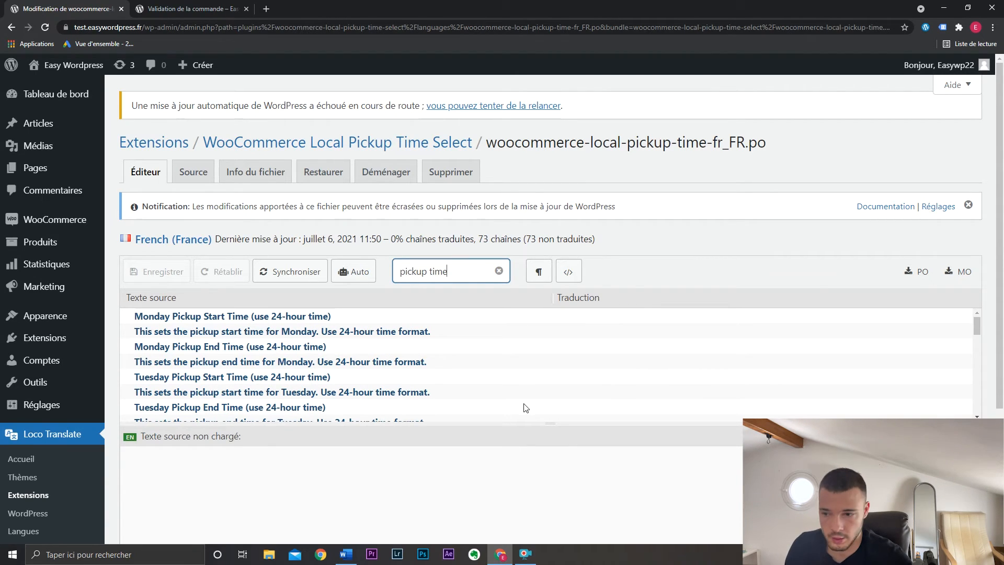
{"action": "scroll", "coordinate": [513, 397], "scroll_direction": "down", "scroll_amount": 3}
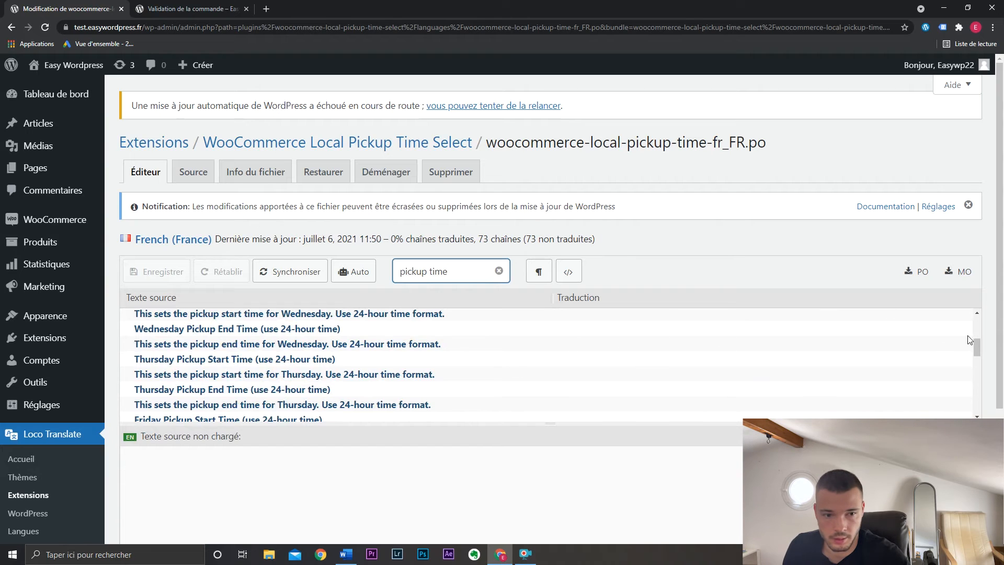
{"action": "left_click_drag", "start_coordinate": [980, 352], "coordinate": [982, 394]}
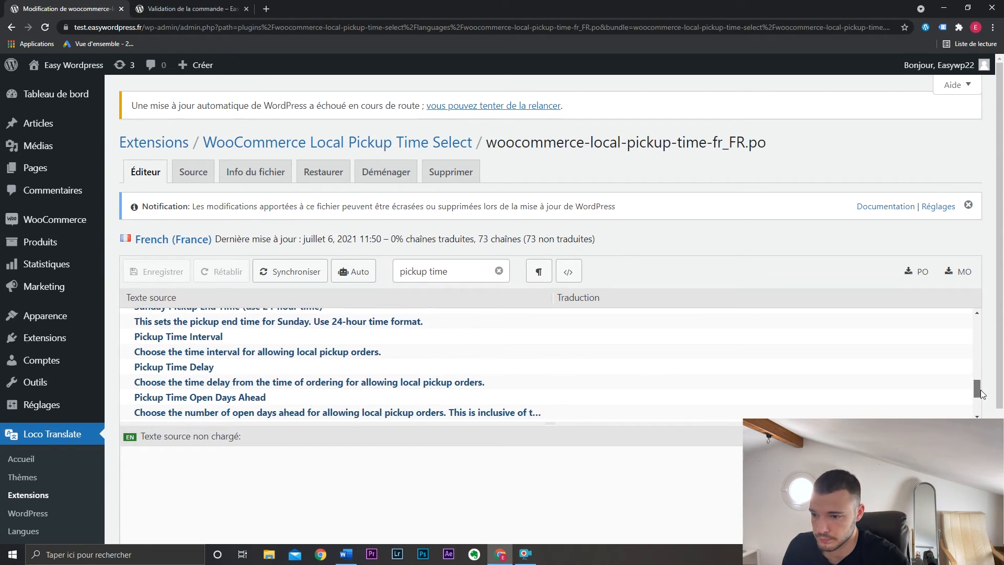
{"action": "scroll", "coordinate": [982, 394], "scroll_direction": "down", "scroll_amount": 2}
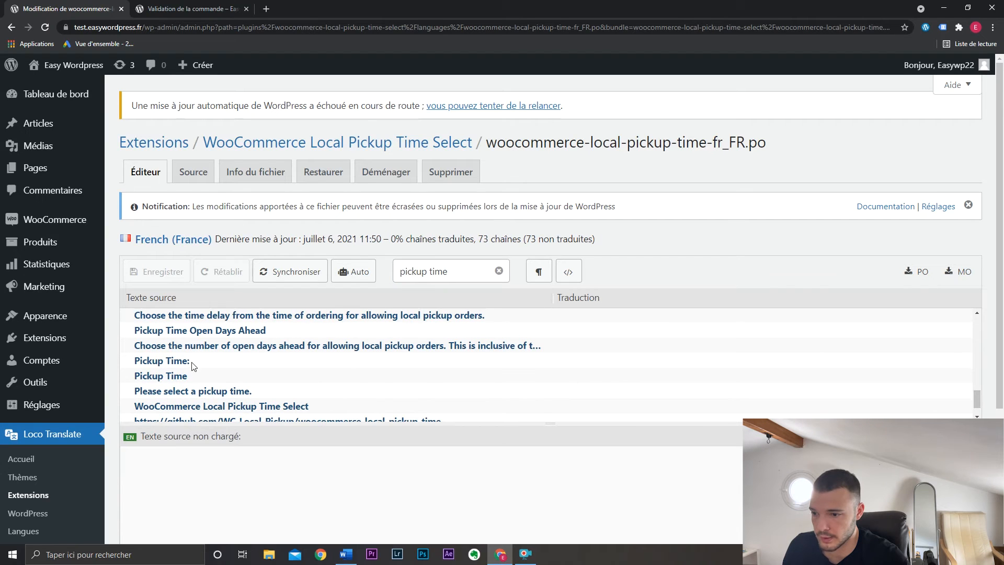
Translate both "Pickup Time" and "Pickup Time:" as "Heure de retrait" and save the translations
{"action": "left_click", "coordinate": [193, 376]}
{"action": "scroll", "coordinate": [228, 372], "scroll_direction": "down", "scroll_amount": 1}
{"action": "scroll", "coordinate": [198, 392], "scroll_direction": "down", "scroll_amount": 1}
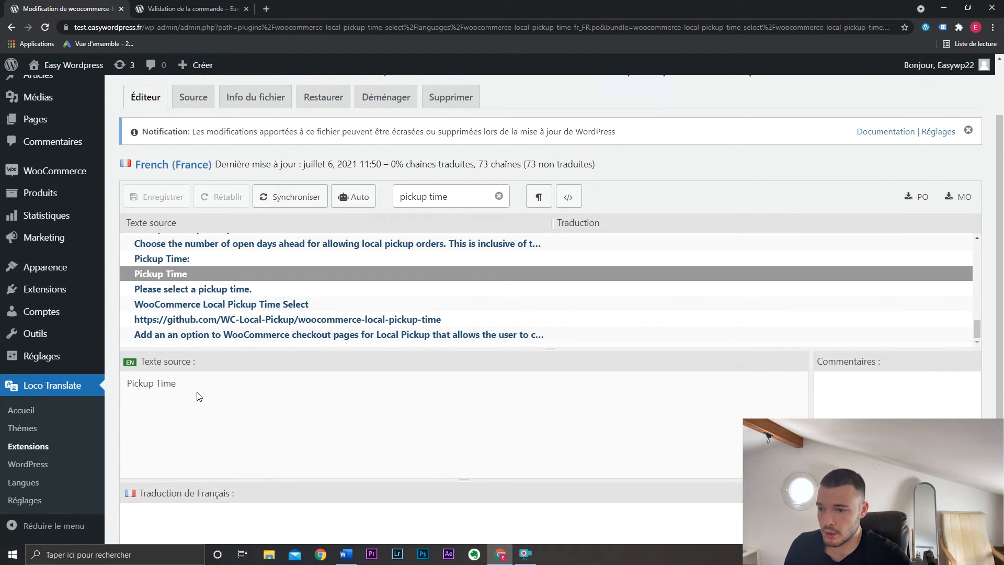
{"action": "left_click", "coordinate": [208, 472]}
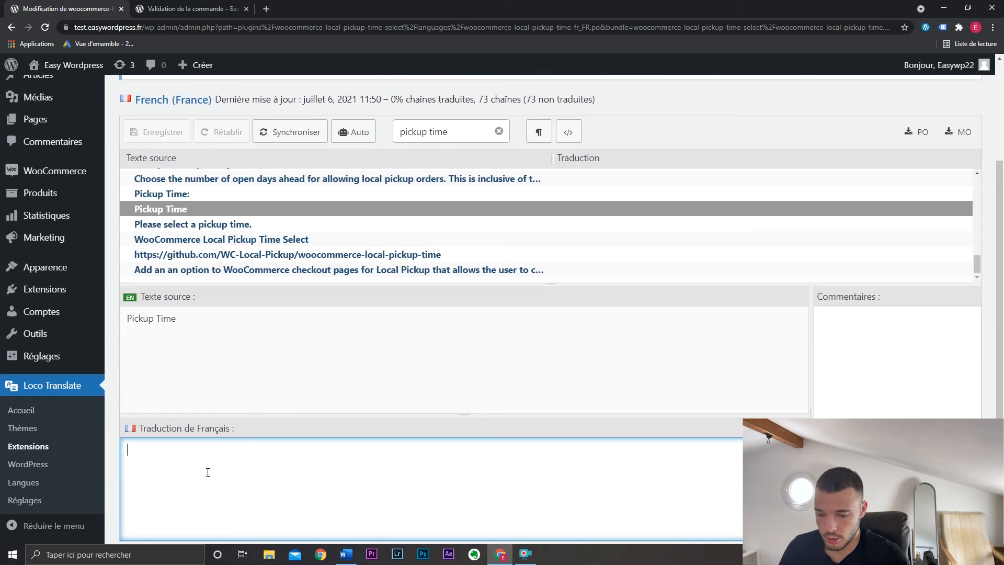
{"action": "type", "text": "Heure de retrait"}
{"action": "key", "text": "ctrl+Up"}
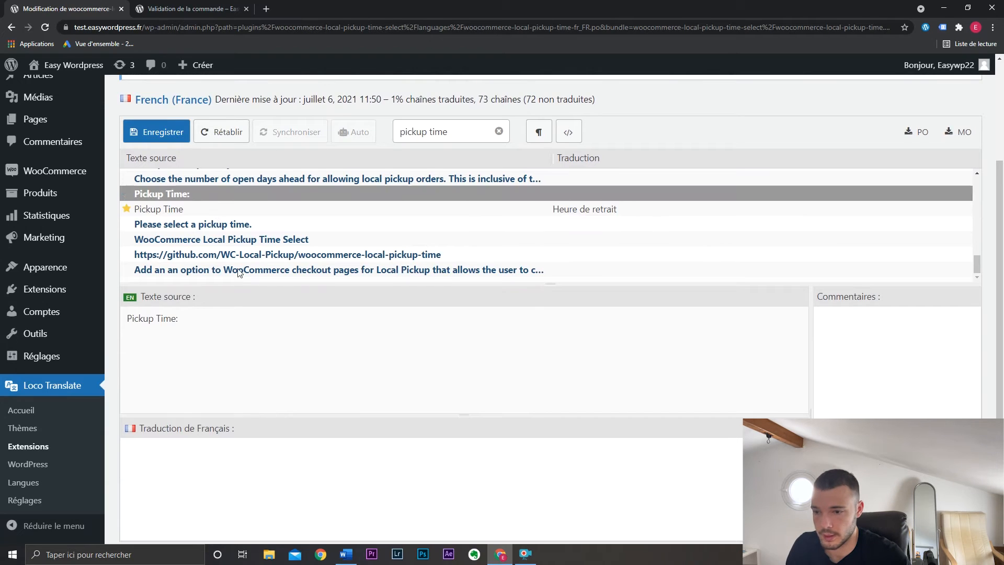
{"action": "scroll", "coordinate": [281, 398], "scroll_direction": "down", "scroll_amount": 1}
{"action": "type", "text": "Heure de retrait"}
{"action": "left_click", "coordinate": [174, 92]}
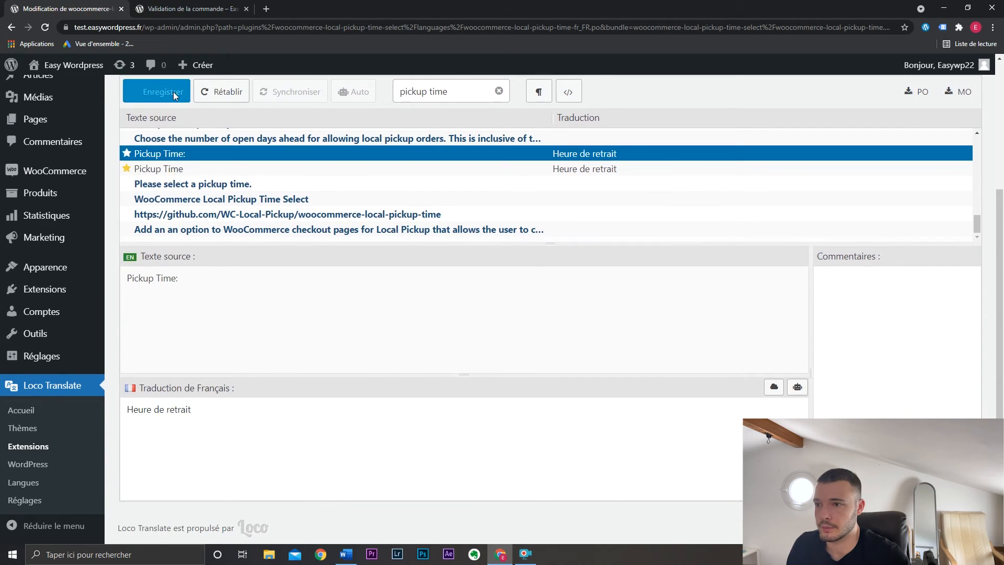
Reload the checkout page and check the translated heading and label of the pickup time section
{"action": "left_click", "coordinate": [168, 7]}
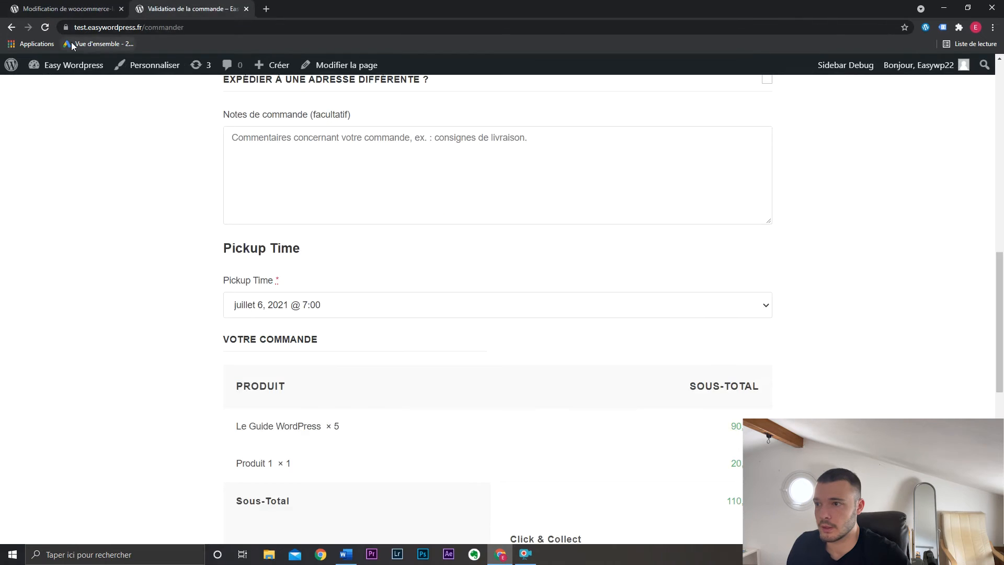
{"action": "left_click", "coordinate": [47, 27]}
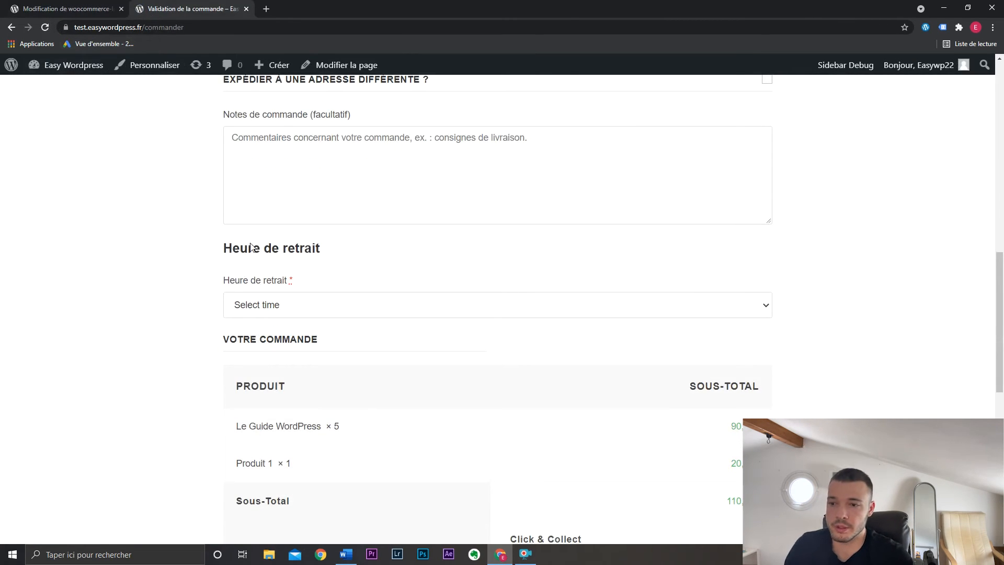
{"action": "scroll", "coordinate": [183, 248], "scroll_direction": "up", "scroll_amount": 2}
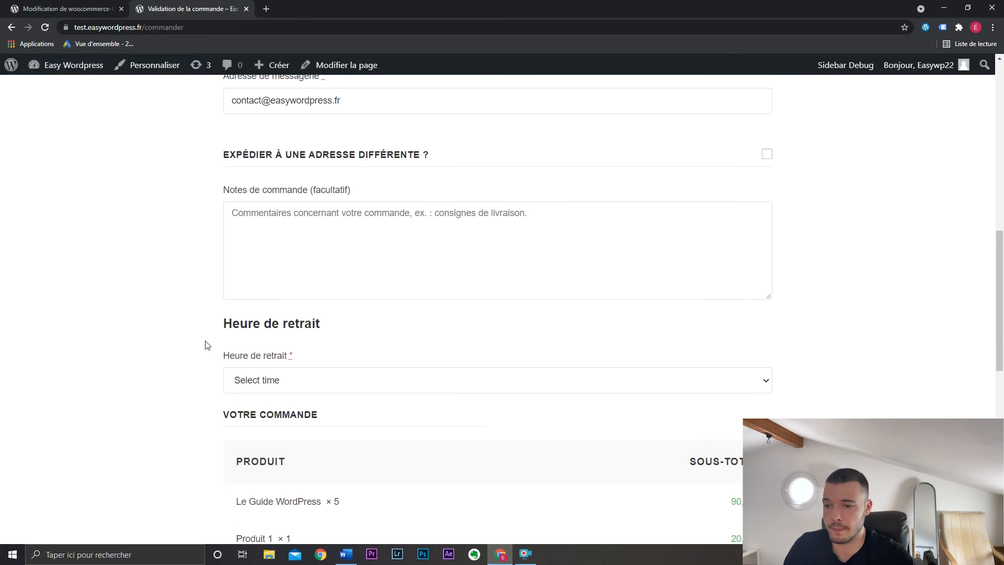
Change the French translation of "Pickup Time" to "Click & Collect"
{"action": "key", "text": "ctrl+Tab"}
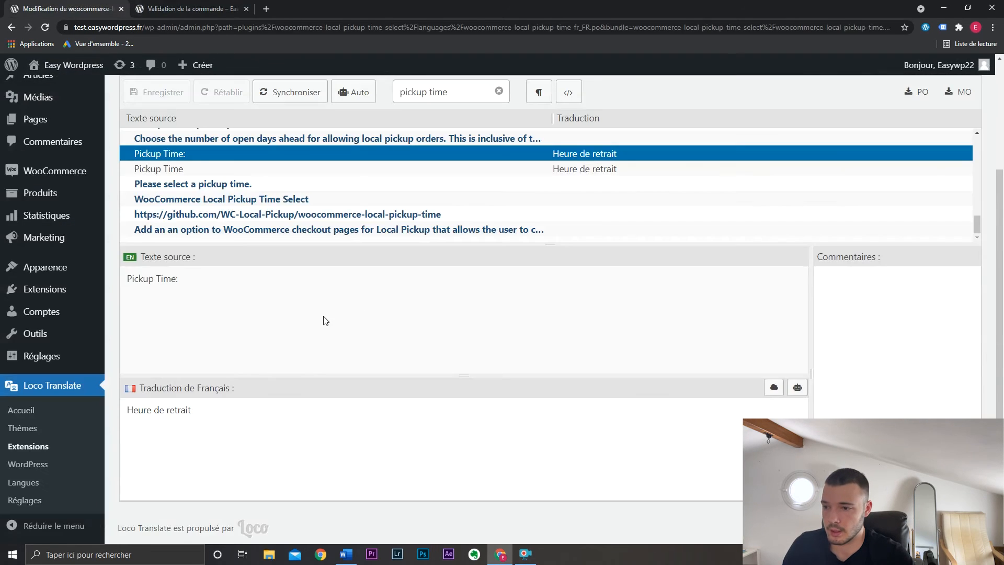
{"action": "left_click", "coordinate": [198, 169]}
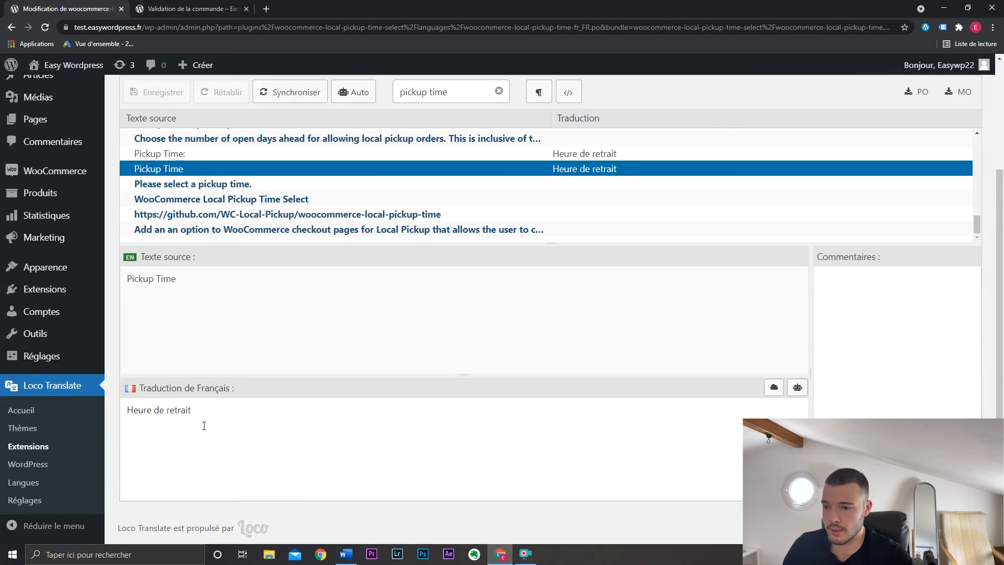
{"action": "triple_click", "coordinate": [231, 412]}
{"action": "type", "text": "Click & Collect"}
Change the translation of "Pickup Time:" to "Veuillez sélectionner une date et une heure de retrait pour le Click & Collect" and save the translations
{"action": "left_click", "coordinate": [169, 153]}
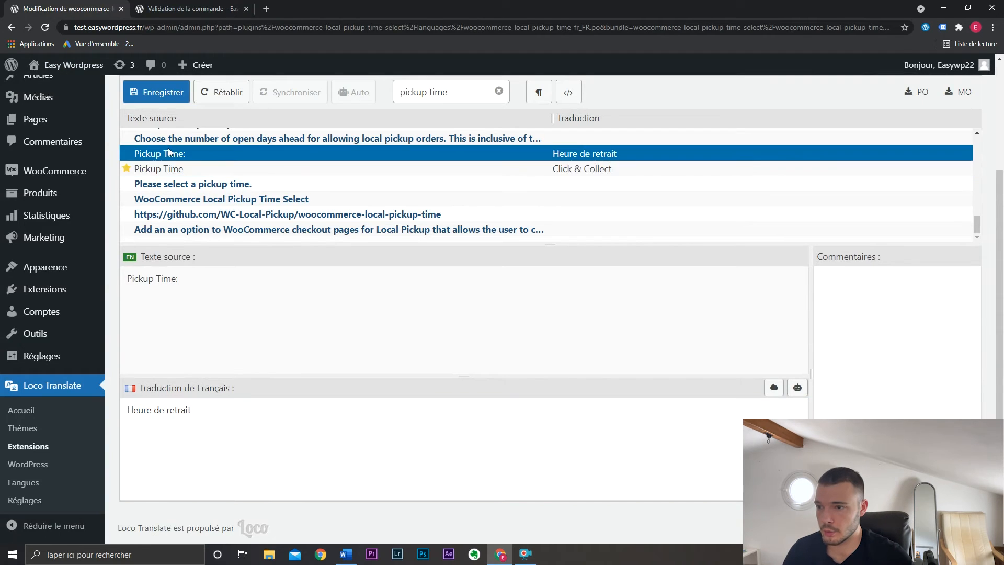
{"action": "triple_click", "coordinate": [243, 409]}
{"action": "type", "text": "V"}
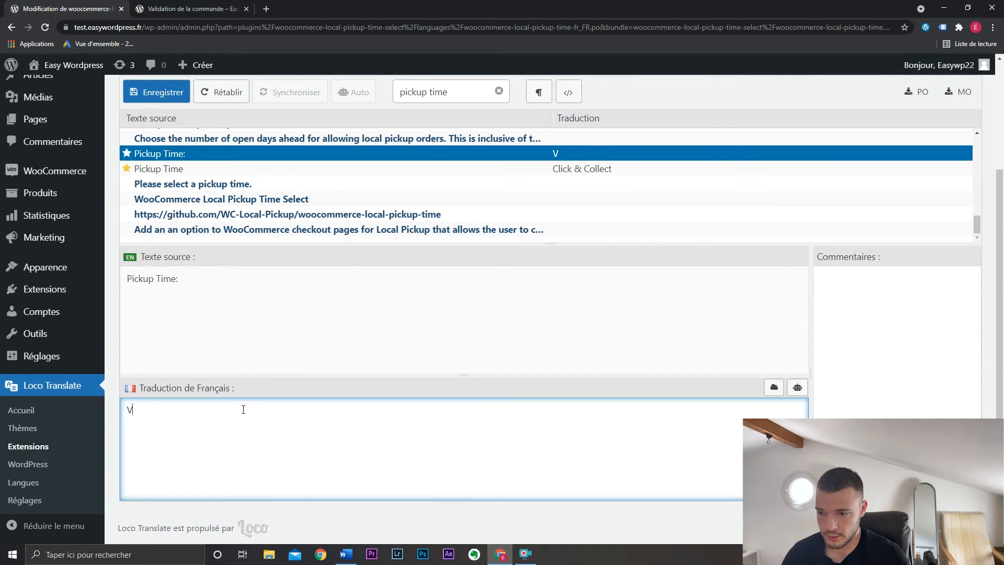
{"action": "type", "text": "euillez sélectionner une da"}
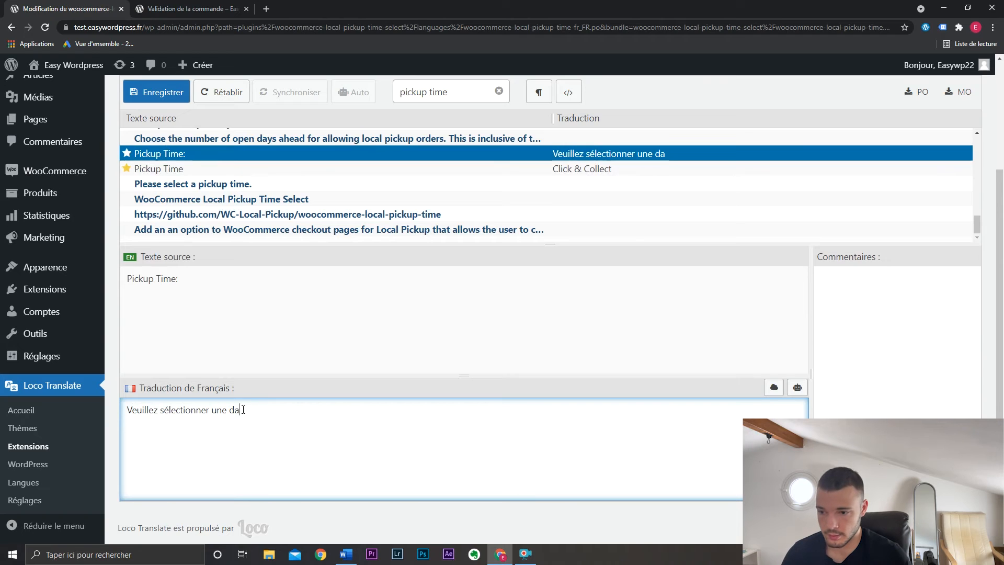
{"action": "type", "text": "te et une heure d"}
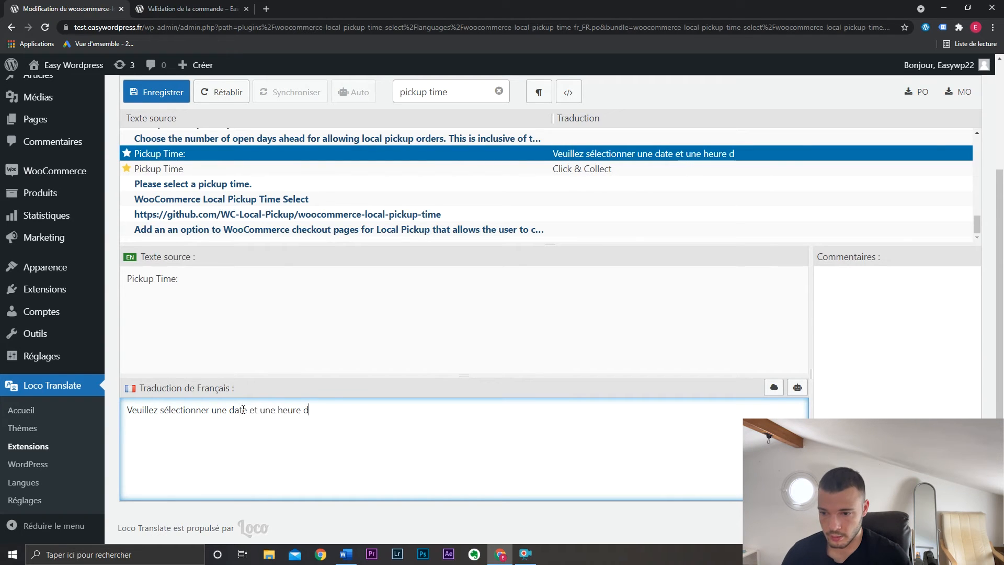
{"action": "type", "text": "e retrait pour le click & collect"}
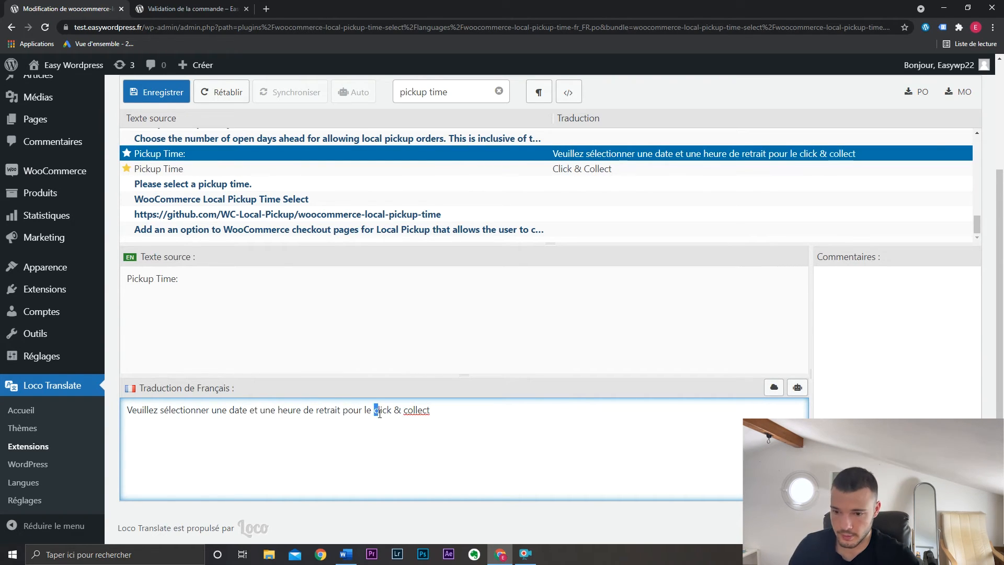
{"action": "left_click", "coordinate": [378, 410]}
{"action": "key", "text": "BackSpace"}
{"action": "type", "text": "C"}
{"action": "key", "text": "BackSpace"}
{"action": "type", "text": "C"}
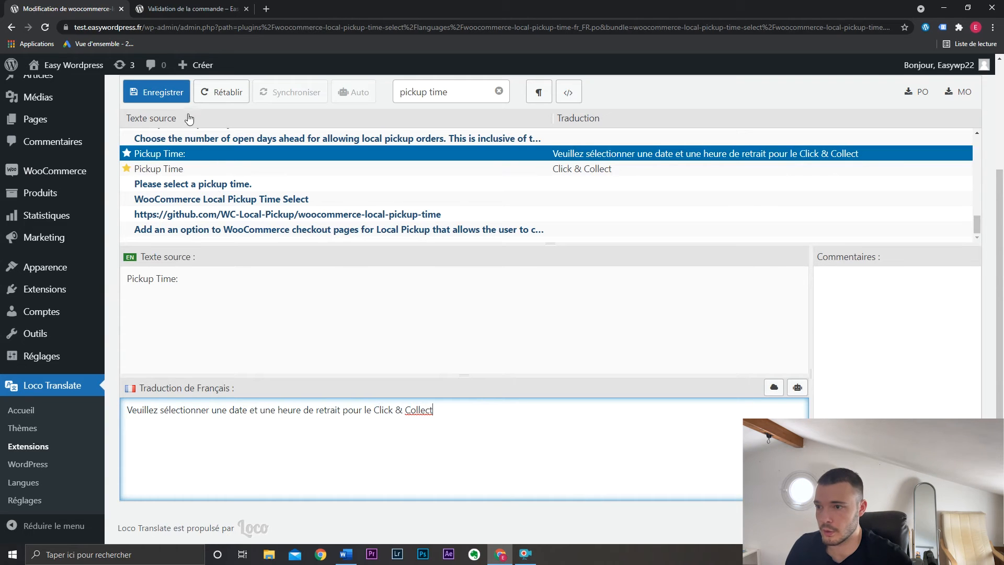
Reload the checkout page and check the heading and field label above the pickup time selector
{"action": "left_click", "coordinate": [180, 7]}
{"action": "left_click", "coordinate": [45, 27]}
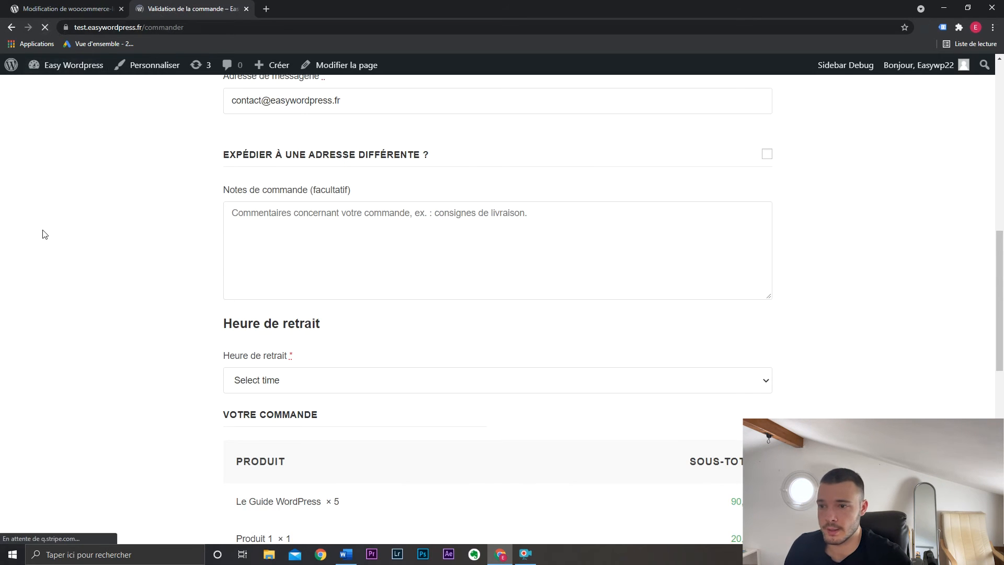
{"action": "left_click_drag", "start_coordinate": [224, 356], "coordinate": [298, 354]}
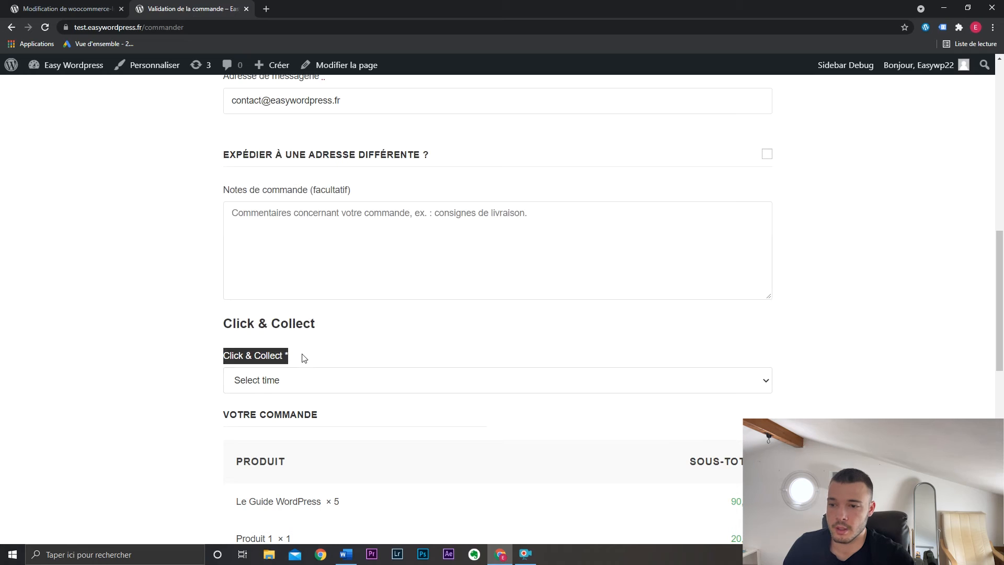
Replace the French translation of "Pickup Time:" with its source text "Pickup Time:"
{"action": "left_click", "coordinate": [297, 355]}
{"action": "left_click_drag", "start_coordinate": [213, 323], "coordinate": [323, 333]}
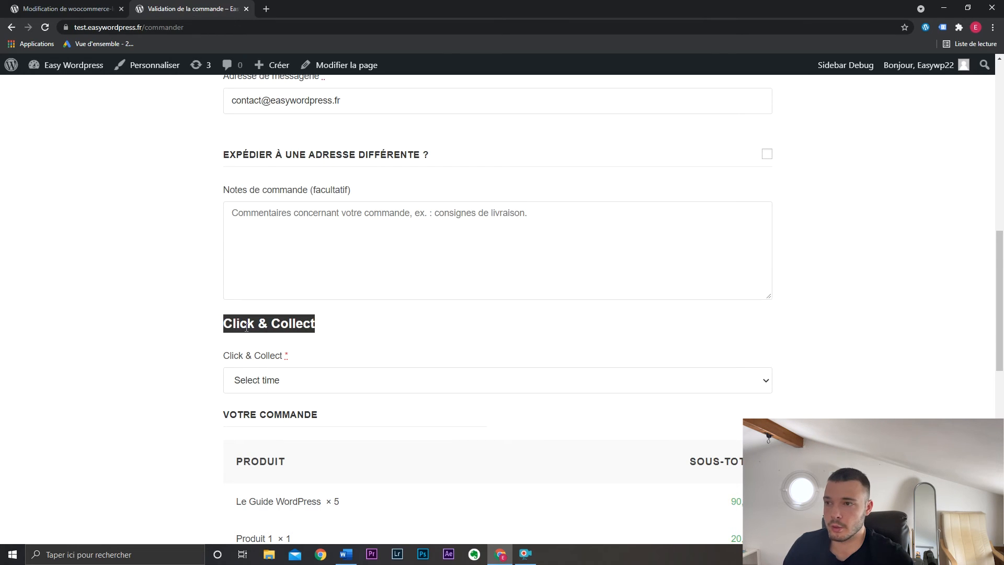
{"action": "left_click", "coordinate": [66, 8]}
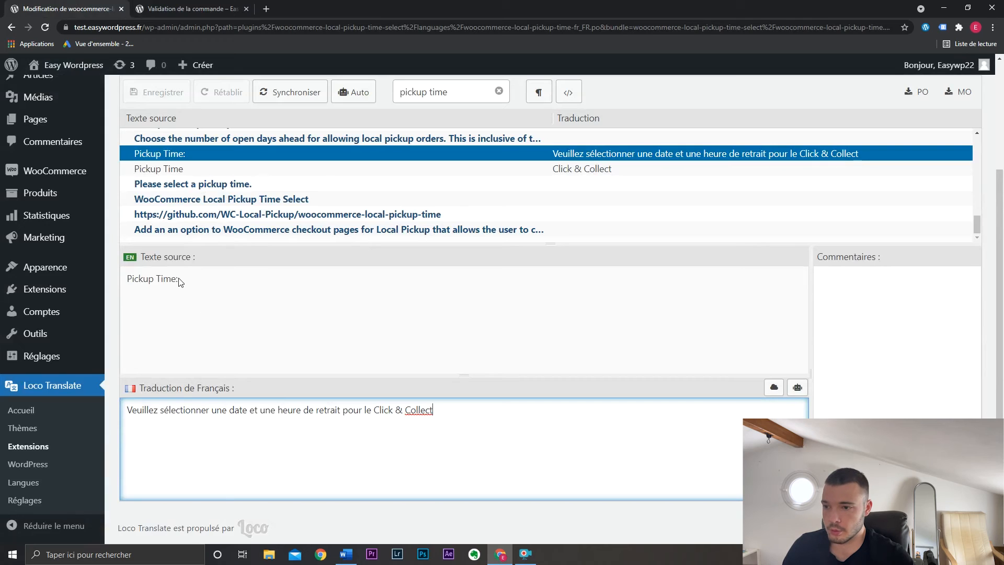
{"action": "left_click_drag", "start_coordinate": [433, 410], "coordinate": [121, 406]}
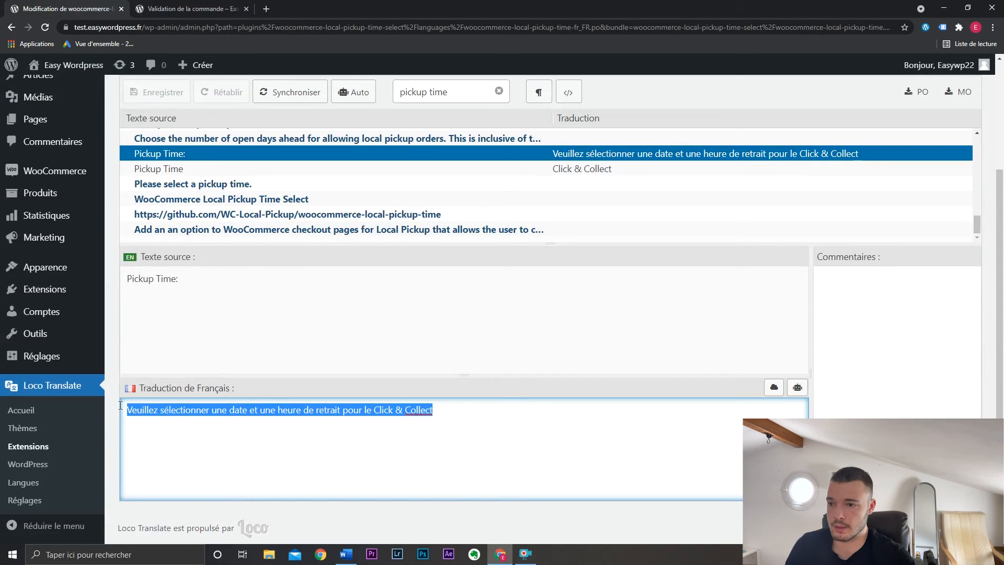
{"action": "left_click_drag", "start_coordinate": [180, 278], "coordinate": [127, 282]}
{"action": "key", "text": "ctrl+c"}
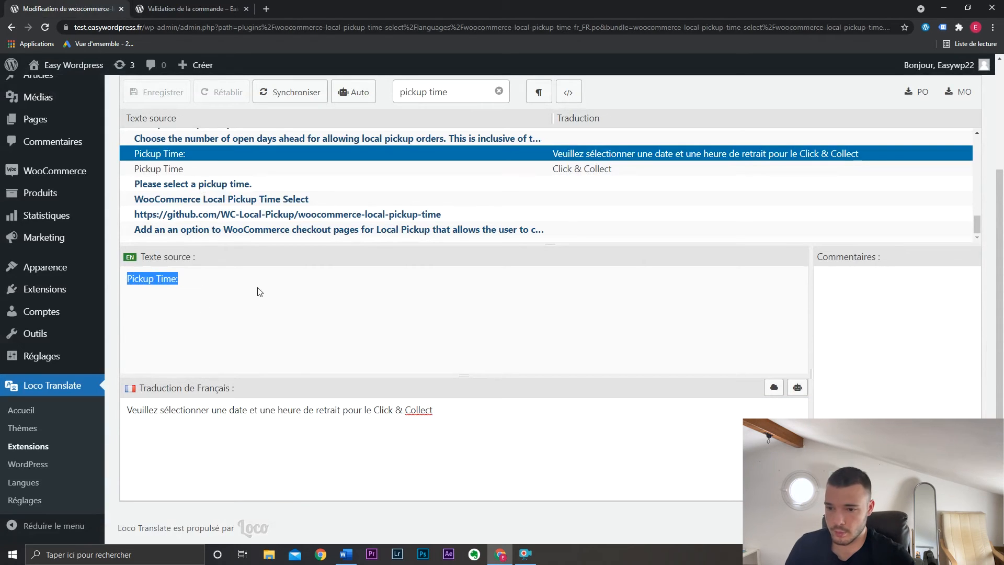
{"action": "triple_click", "coordinate": [460, 411]}
{"action": "key", "text": "ctrl+v"}
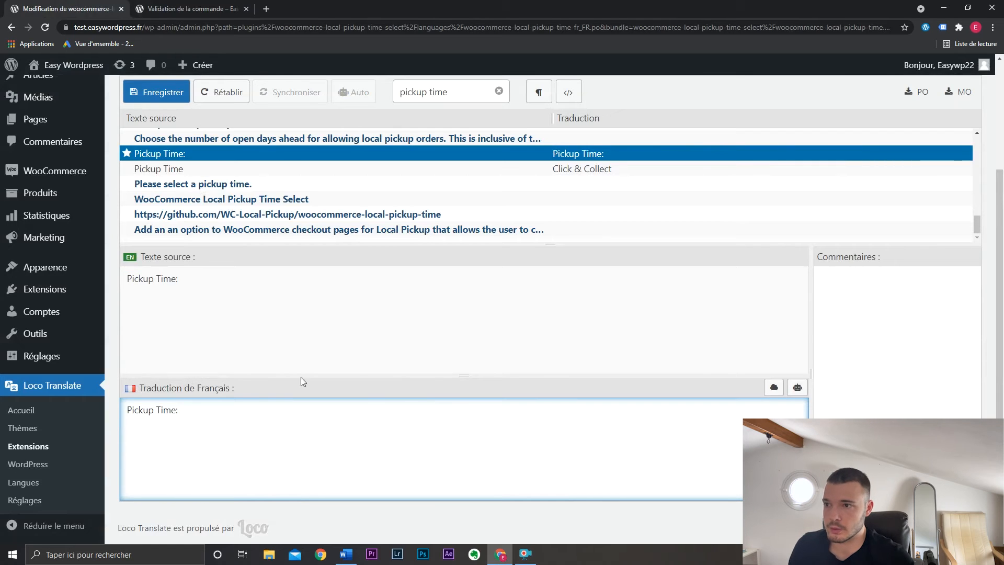
Find the "Select time" string, translate it as "Veuillez sélectionner une date et une heure" and save the translations
{"action": "left_click", "coordinate": [163, 6]}
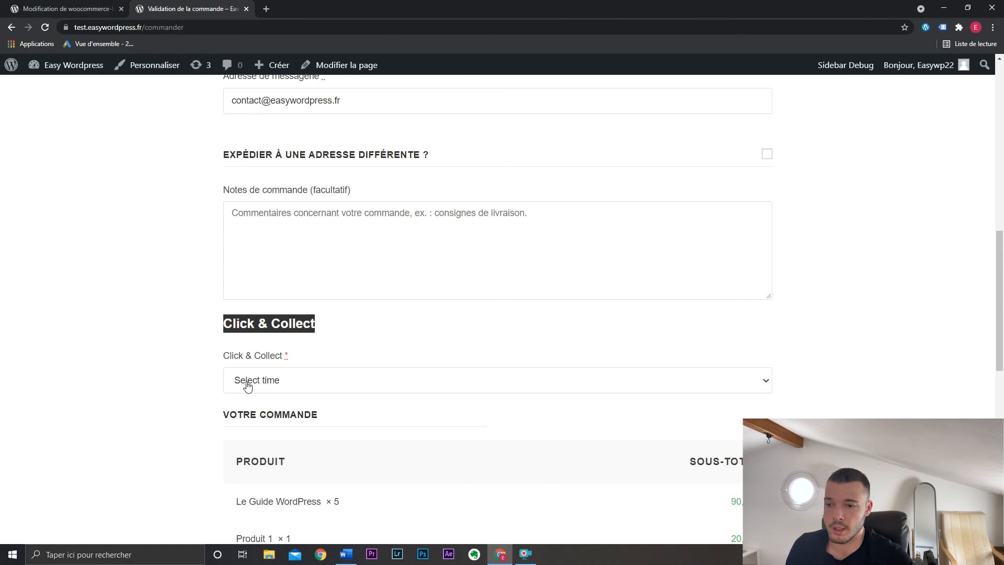
{"action": "left_click", "coordinate": [159, 353]}
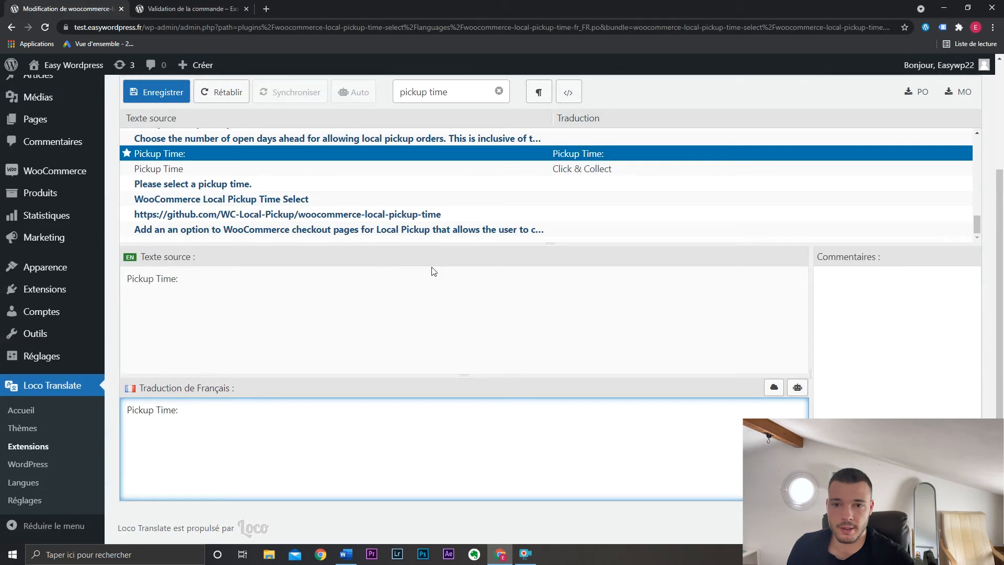
{"action": "scroll", "coordinate": [581, 244], "scroll_direction": "up", "scroll_amount": 1}
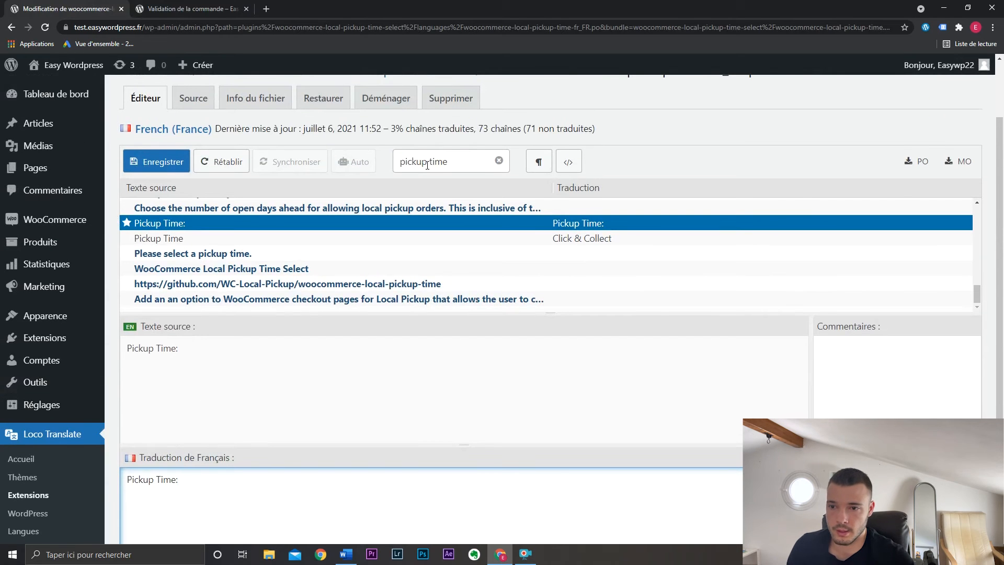
{"action": "left_click_drag", "start_coordinate": [428, 164], "coordinate": [398, 165]}
{"action": "type", "text": "select"}
{"action": "scroll", "coordinate": [265, 400], "scroll_direction": "down", "scroll_amount": 1}
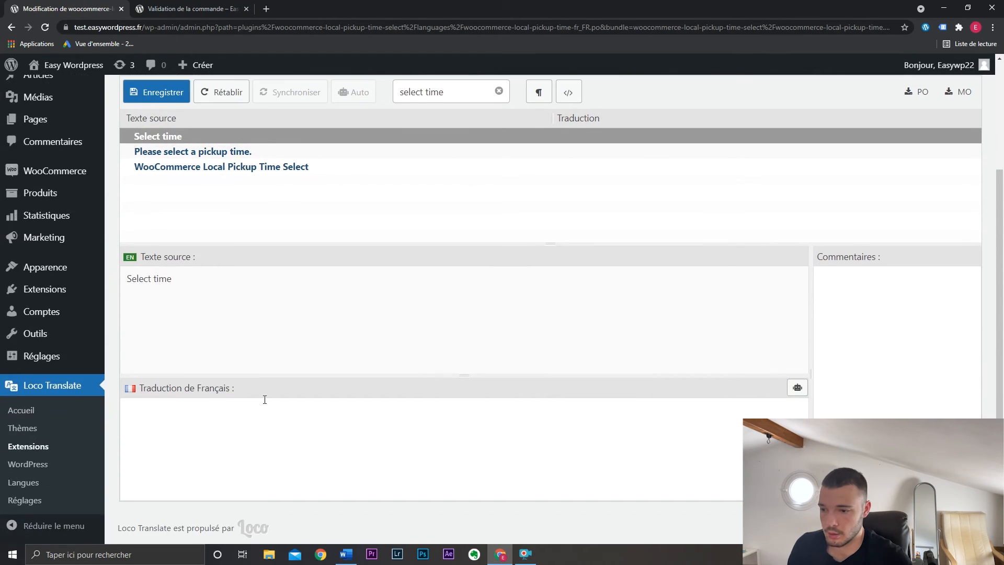
{"action": "left_click", "coordinate": [255, 436]}
{"action": "type", "text": "Veu"}
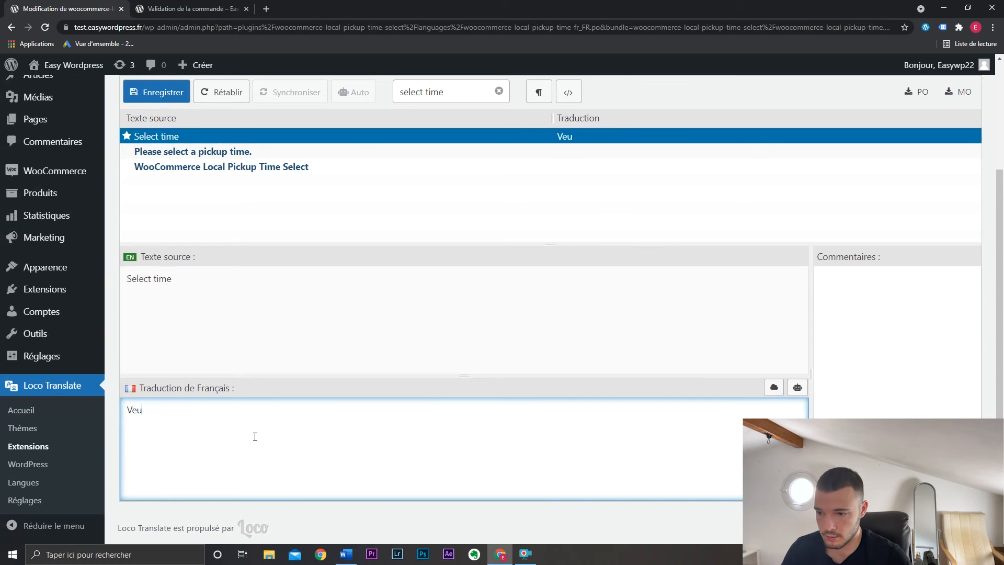
{"action": "type", "text": "illez sélecti"}
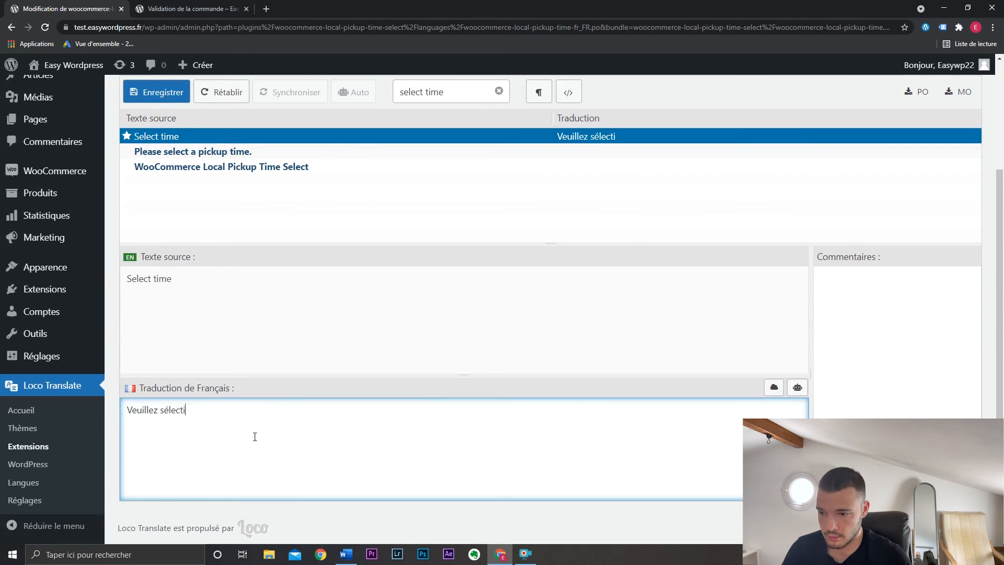
{"action": "type", "text": "onner une date e"}
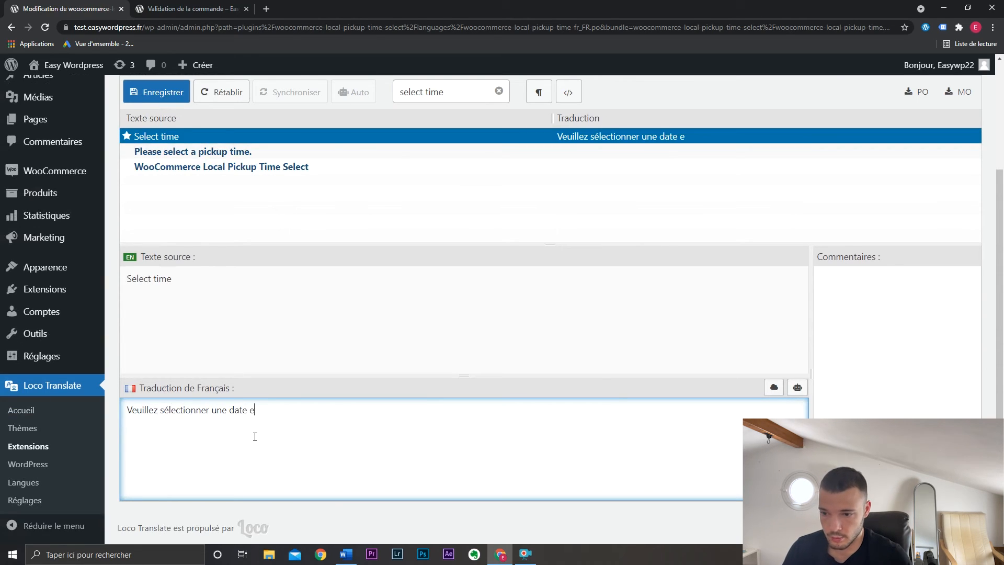
{"action": "type", "text": "t une heure"}
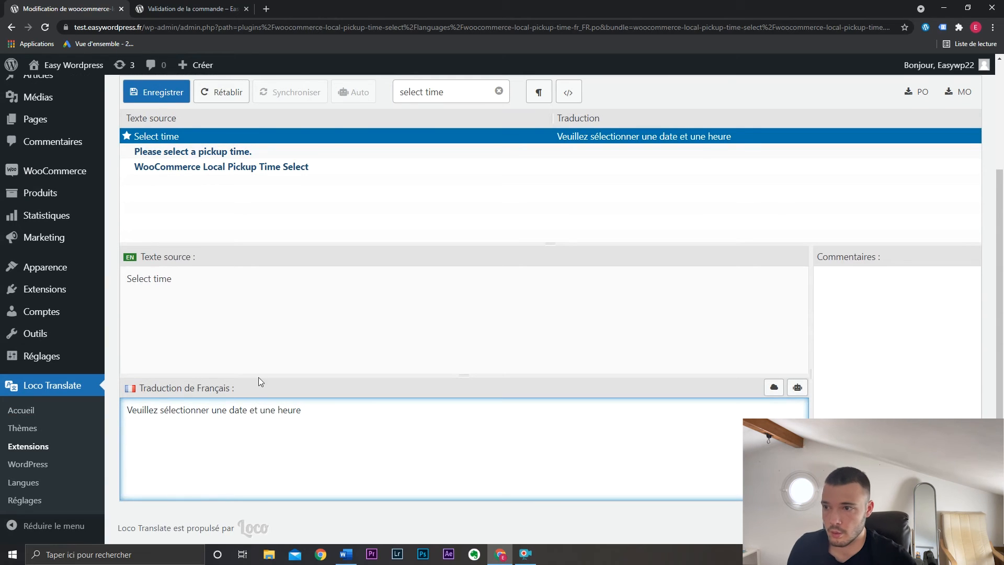
{"action": "left_click", "coordinate": [171, 101]}
Reload the checkout page and check the pickup time selector's placeholder and the label above it
{"action": "left_click", "coordinate": [188, 8]}
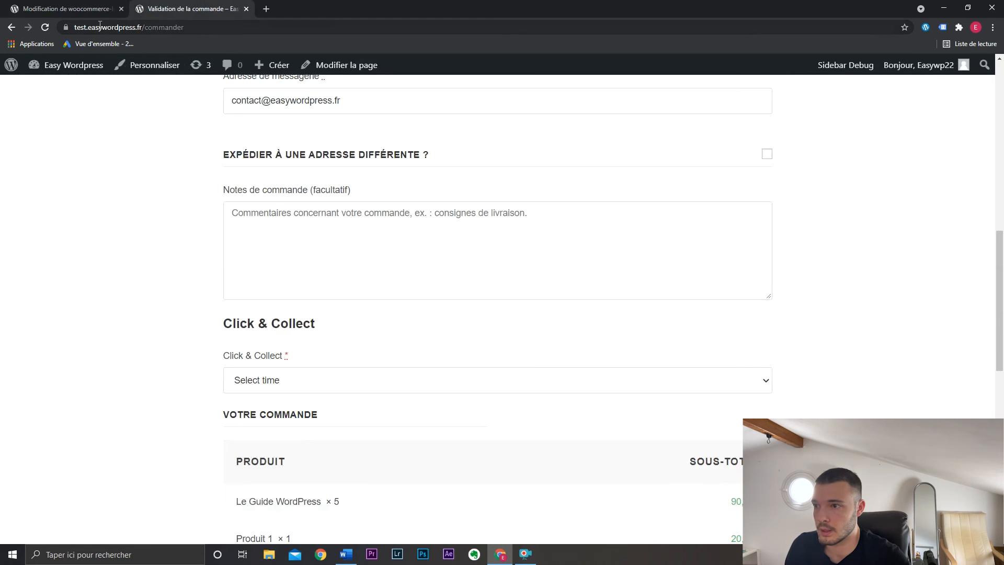
{"action": "left_click", "coordinate": [45, 27]}
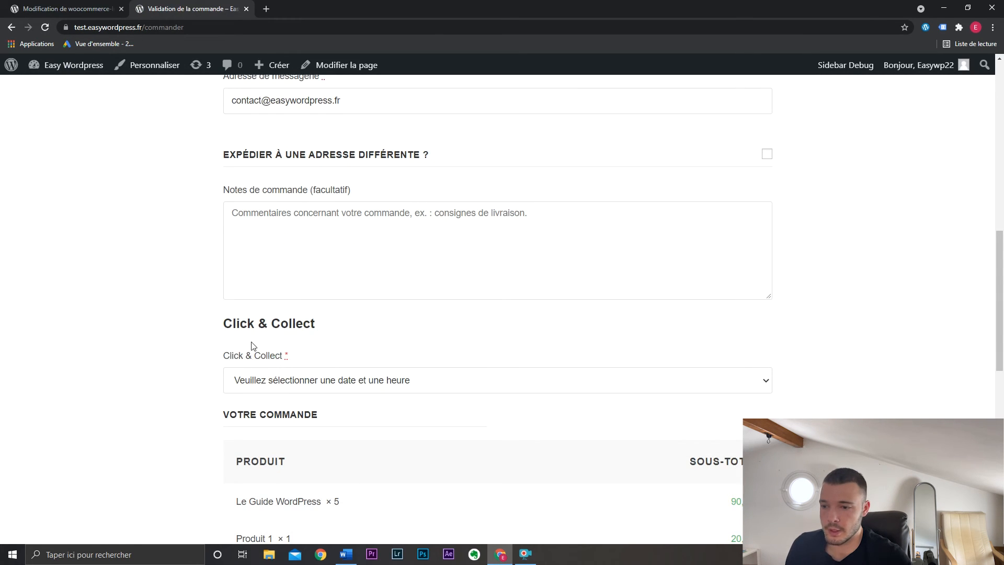
{"action": "left_click_drag", "start_coordinate": [219, 358], "coordinate": [345, 368]}
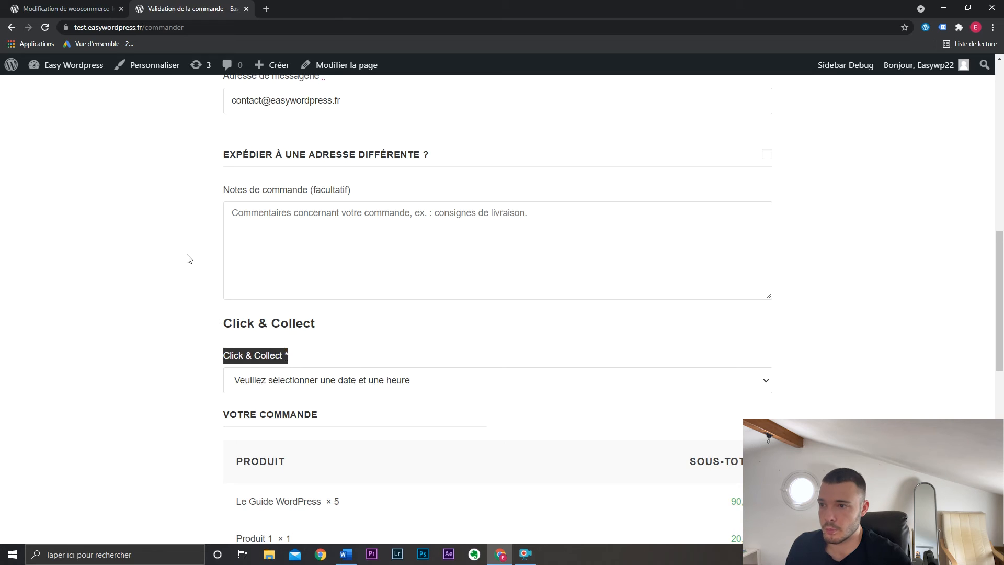
Open the theme's additional CSS from the checkout page and add two blank lines at the end of the code
{"action": "left_click", "coordinate": [142, 70]}
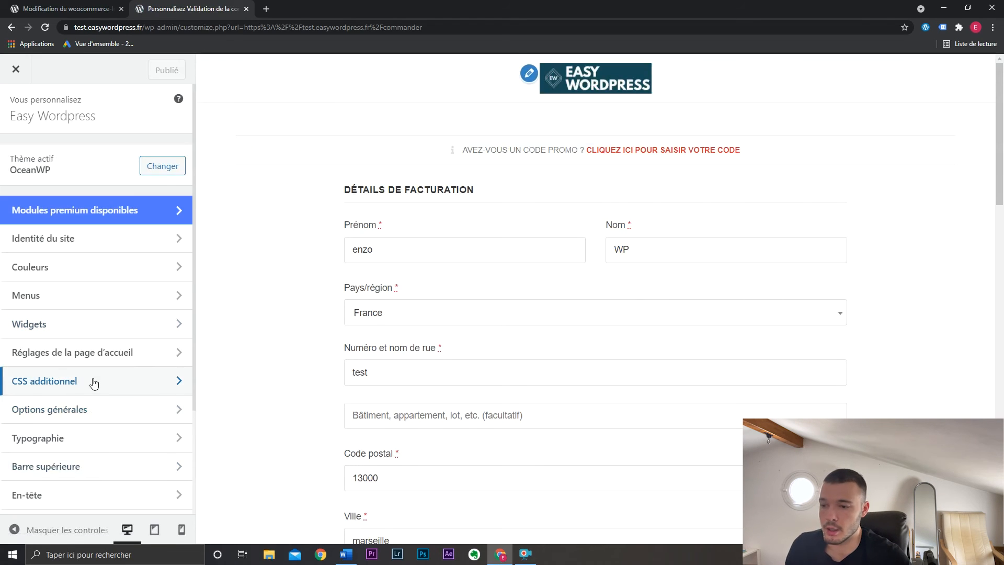
{"action": "scroll", "coordinate": [97, 390], "scroll_direction": "down", "scroll_amount": 3}
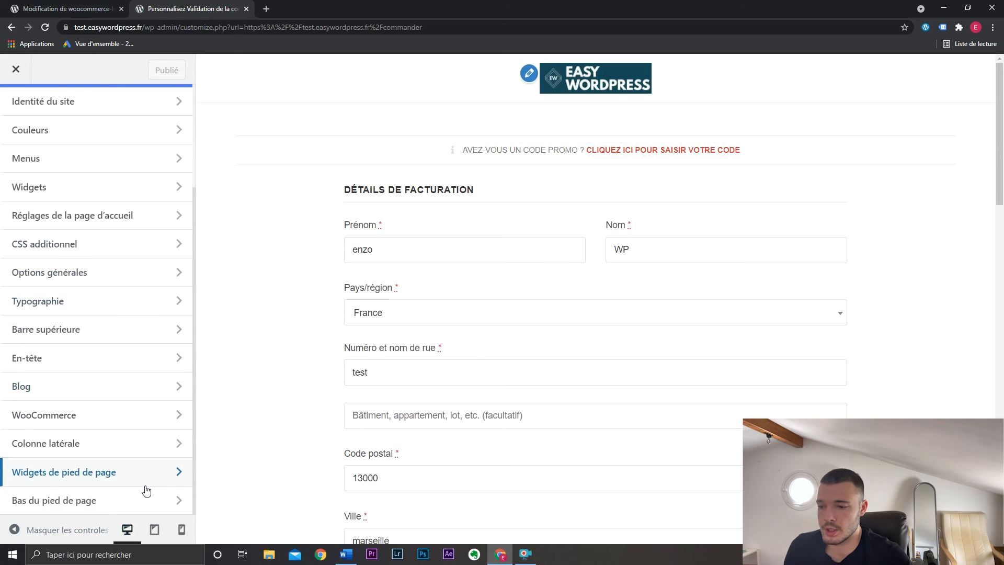
{"action": "left_click", "coordinate": [142, 248]}
{"action": "scroll", "coordinate": [129, 386], "scroll_direction": "down", "scroll_amount": 10}
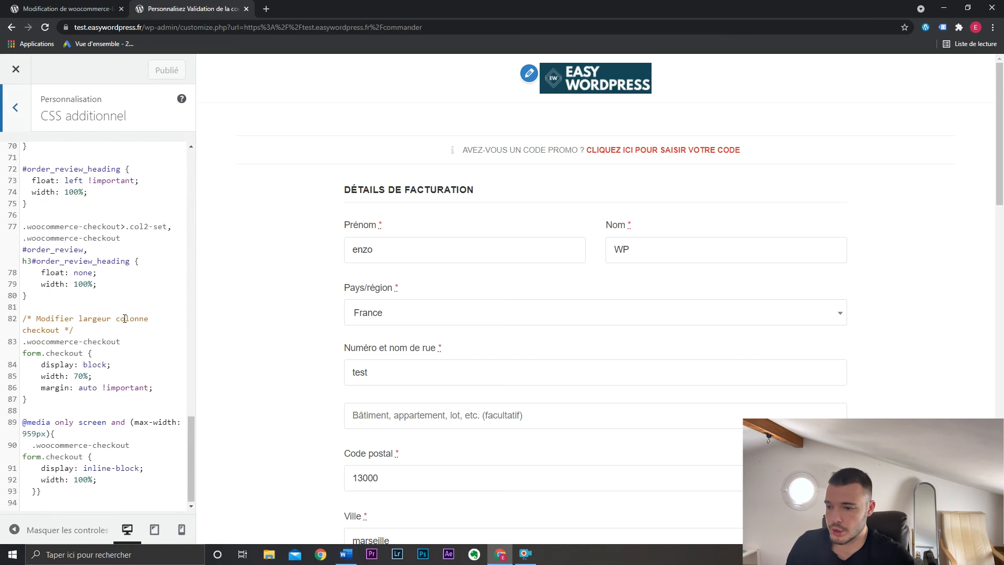
{"action": "left_click", "coordinate": [62, 503]}
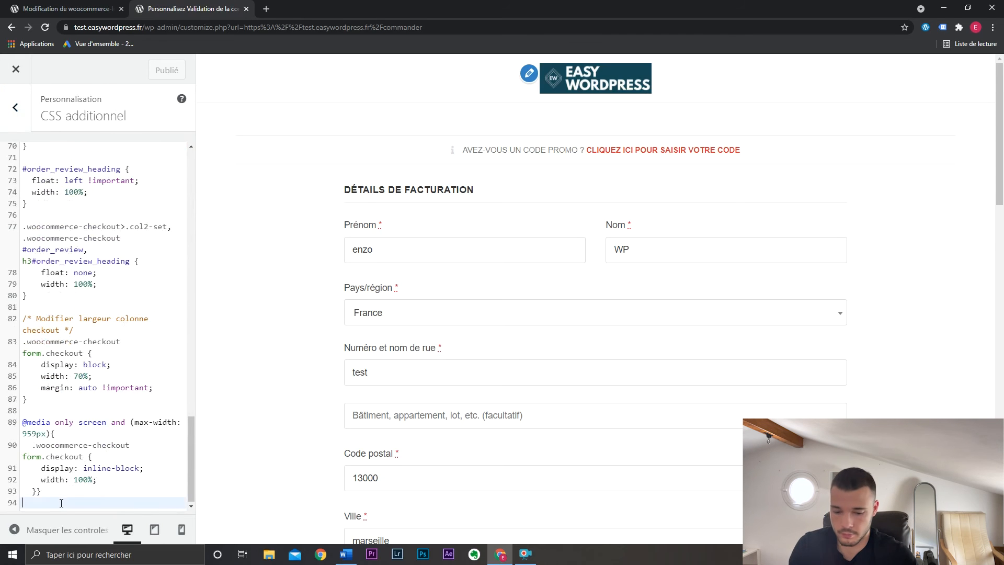
{"action": "key", "text": "Return"}
{"action": "key", "text": "Return"}
Inspect the "Click & Collect" label above the selector and get the class name local-pickup-time-select-field from its parent paragraph
{"action": "scroll", "coordinate": [387, 356], "scroll_direction": "down", "scroll_amount": 15}
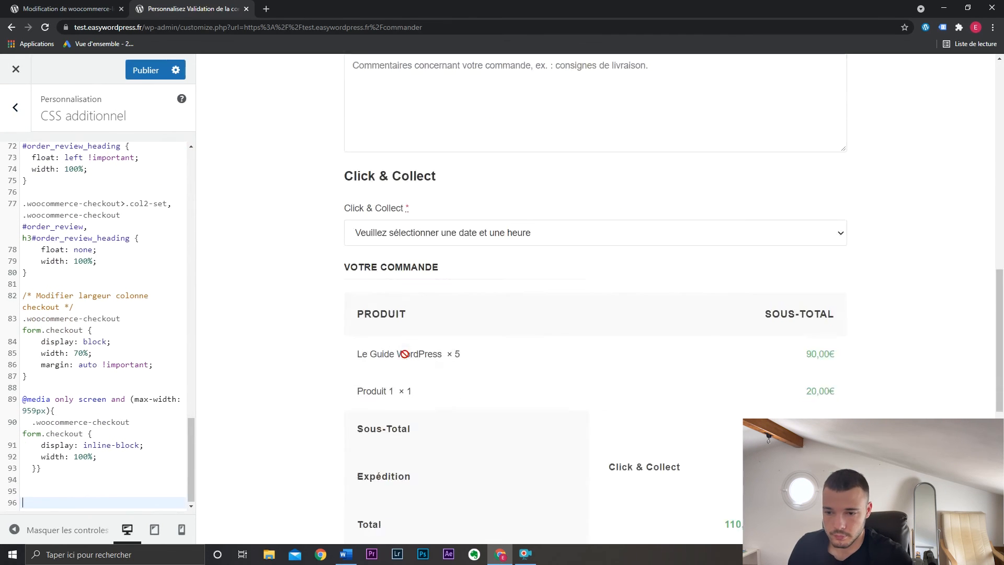
{"action": "scroll", "coordinate": [409, 349], "scroll_direction": "up", "scroll_amount": 9}
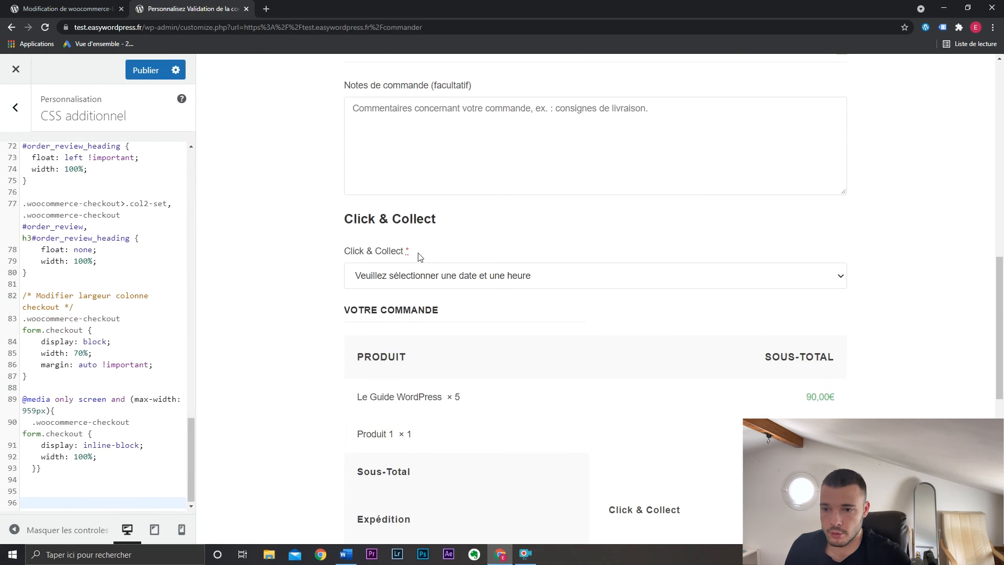
{"action": "right_click", "coordinate": [389, 252]}
{"action": "left_click", "coordinate": [448, 414]}
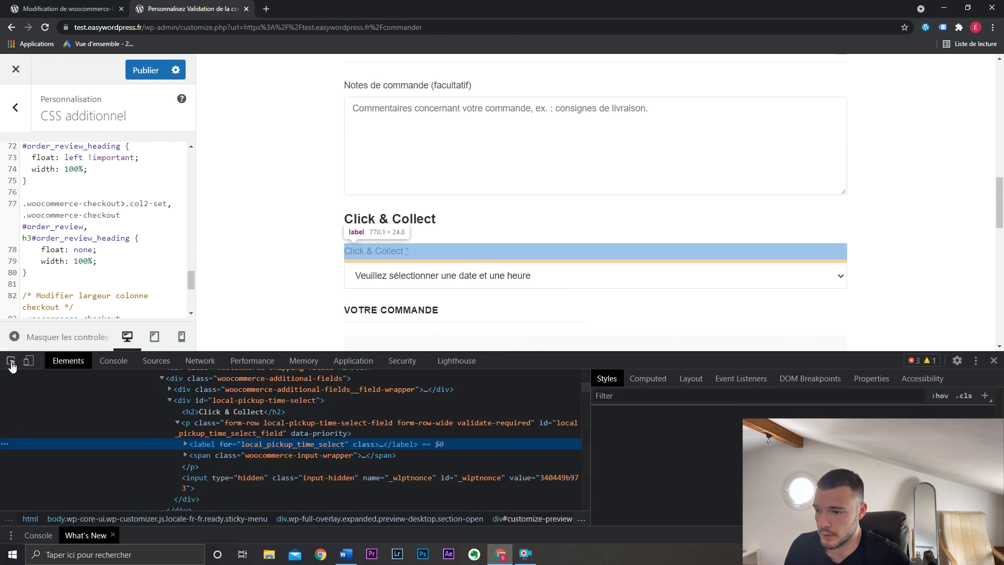
{"action": "left_click", "coordinate": [11, 362]}
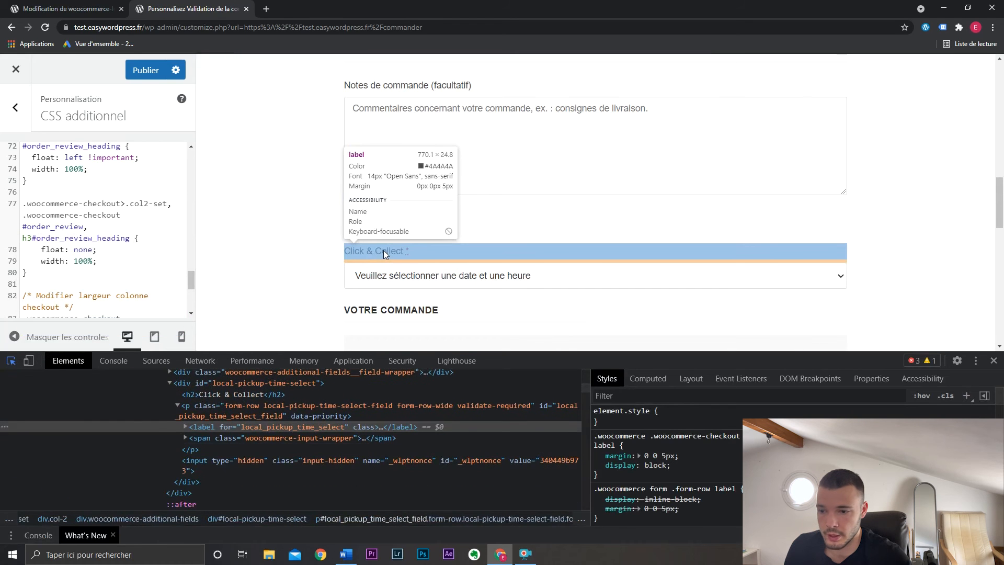
{"action": "left_click", "coordinate": [384, 250]}
{"action": "double_click", "coordinate": [276, 410]}
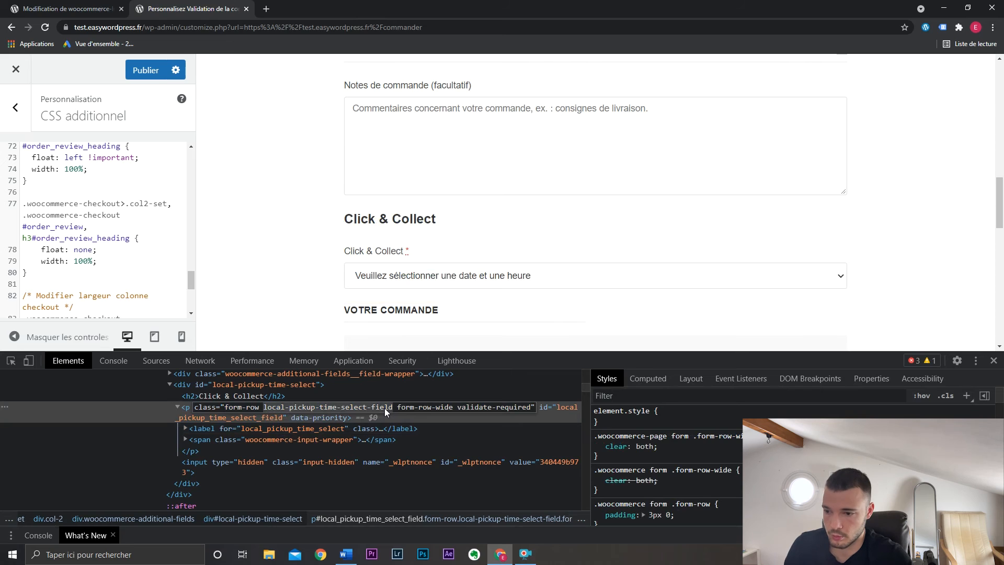
Add the selector ".local-pickup-time-select-field label" at the end of the additional CSS
{"action": "scroll", "coordinate": [131, 251], "scroll_direction": "down", "scroll_amount": 5}
{"action": "left_click", "coordinate": [67, 309]}
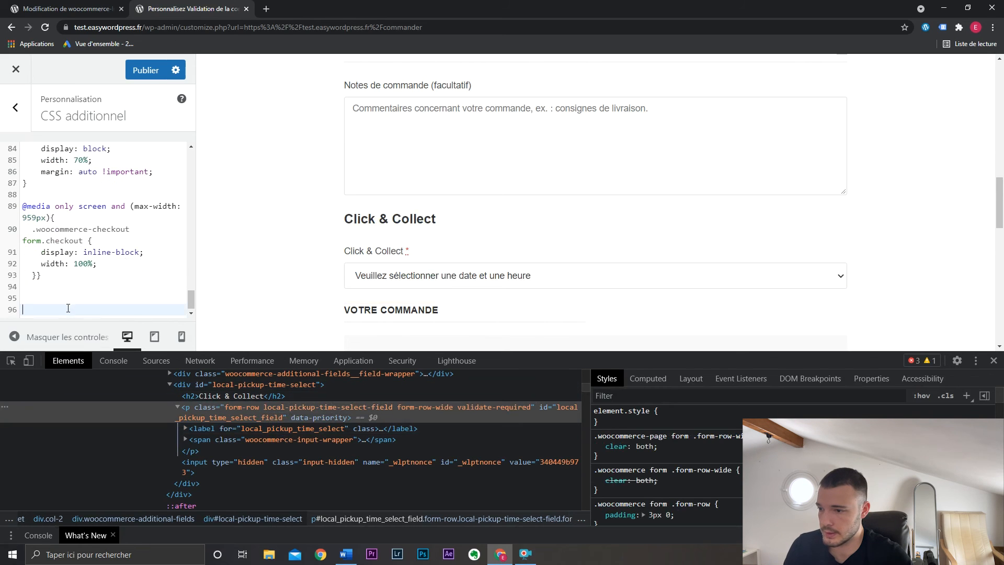
{"action": "type", "text": "local-pickup-time-select-field"}
{"action": "left_click", "coordinate": [24, 309]}
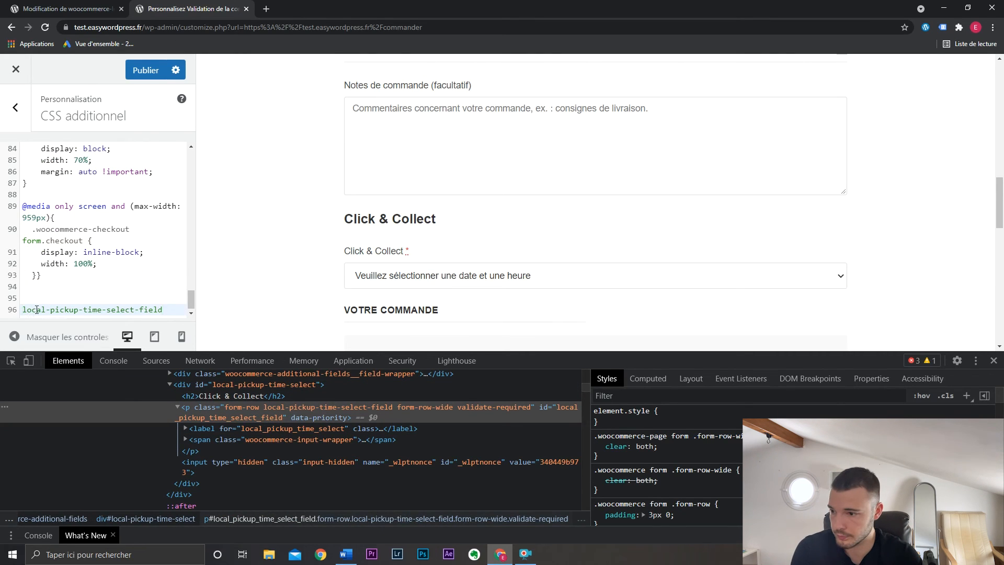
{"action": "type", "text": "."}
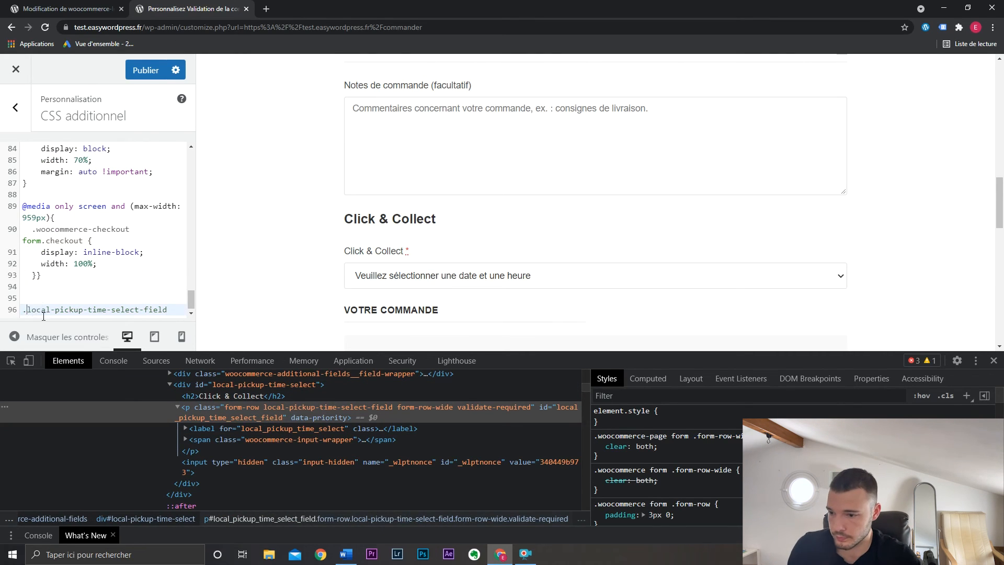
{"action": "left_click", "coordinate": [177, 310]}
{"action": "type", "text": "label "}
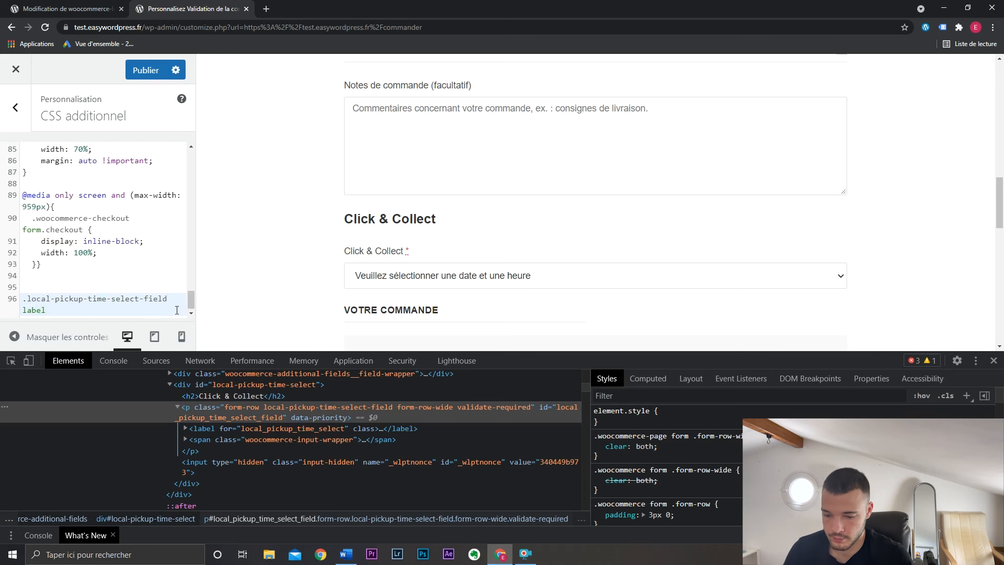
Give the pickup label selector a rule block containing "display: none !important;"
{"action": "type", "text": "{"}
{"action": "key", "text": "Return"}
{"action": "type", "text": "dis"}
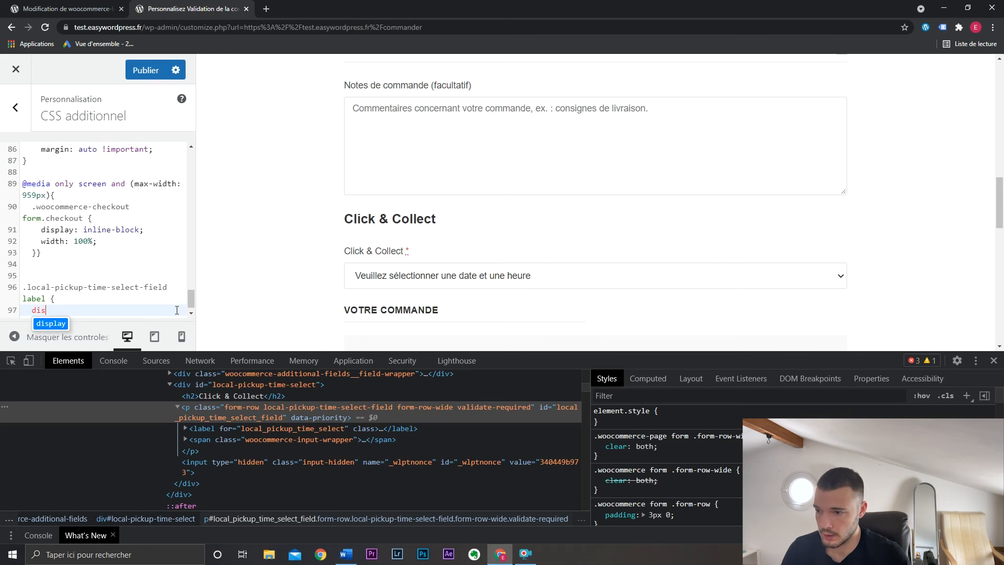
{"action": "type", "text": "play: none"}
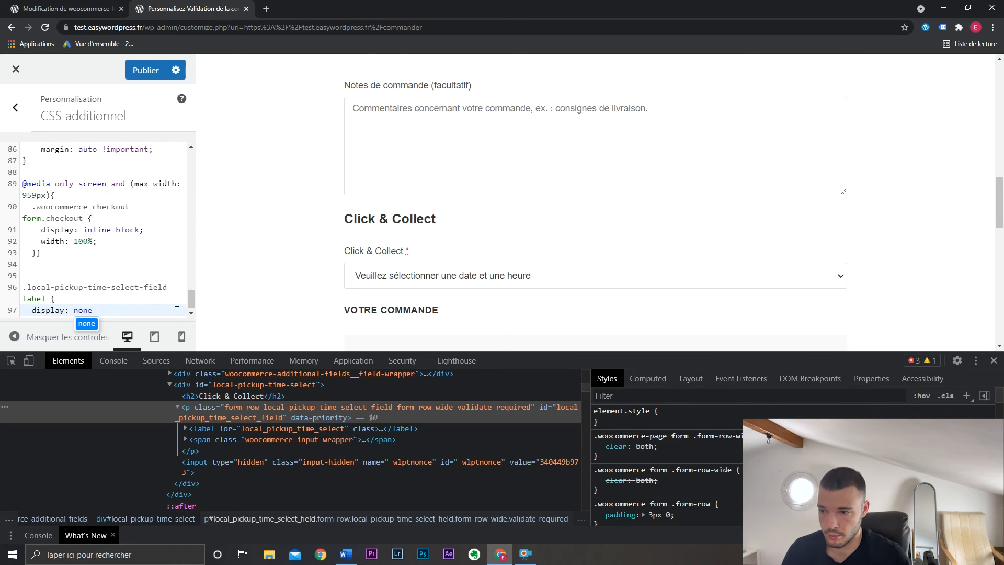
{"action": "type", "text": " !important;"}
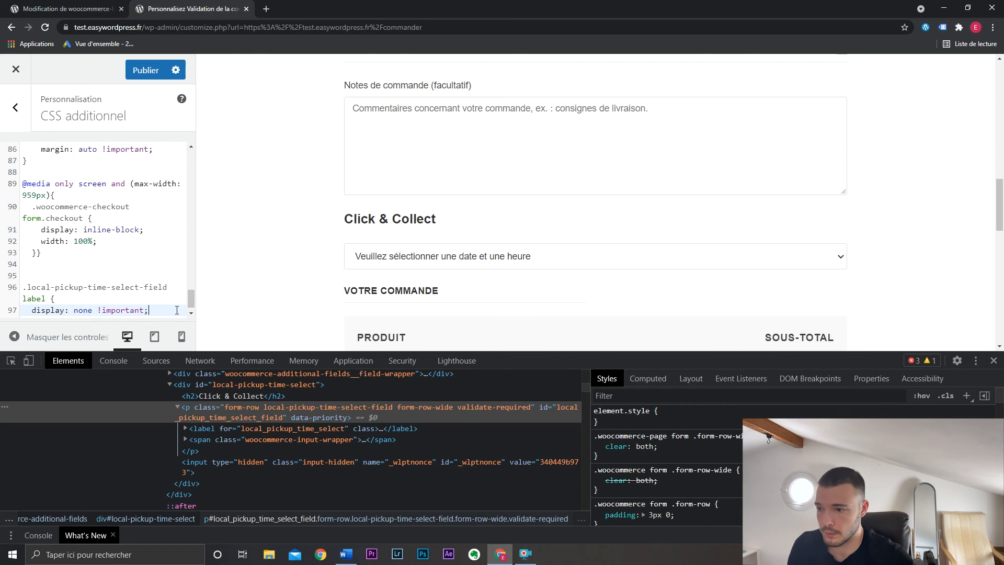
{"action": "key", "text": "Return"}
{"action": "type", "text": "}"}
Review the new CSS rule against the checkout preview, close the developer tools and publish the customization
{"action": "left_click_drag", "start_coordinate": [121, 309], "coordinate": [21, 273]}
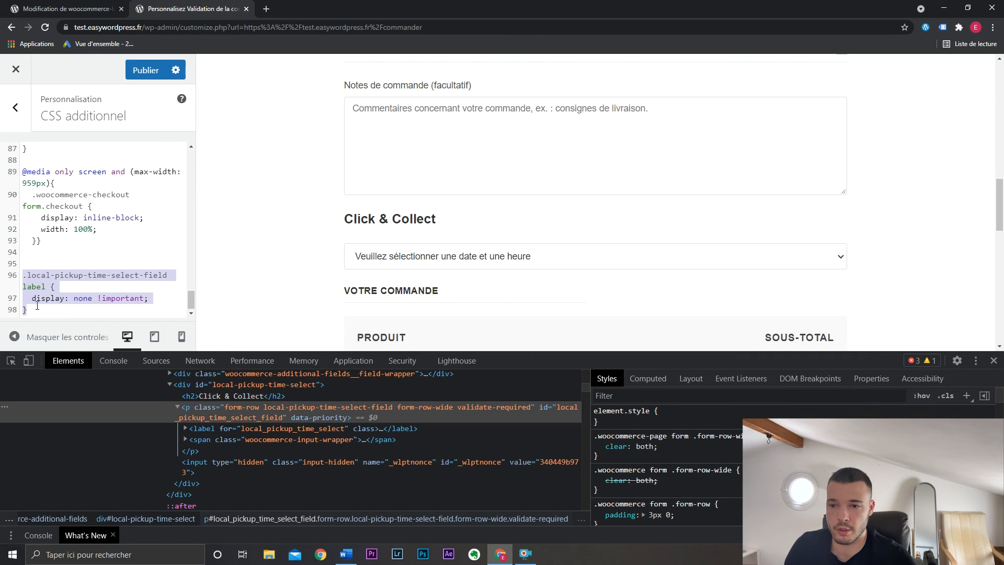
{"action": "left_click_drag", "start_coordinate": [37, 306], "coordinate": [367, 242]}
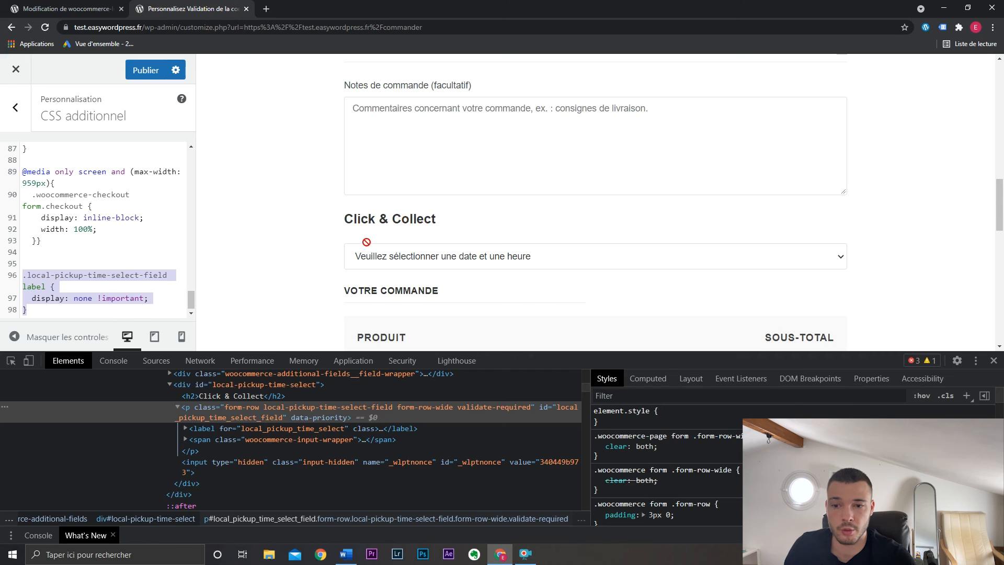
{"action": "left_click", "coordinate": [994, 361]}
{"action": "left_click", "coordinate": [145, 70]}
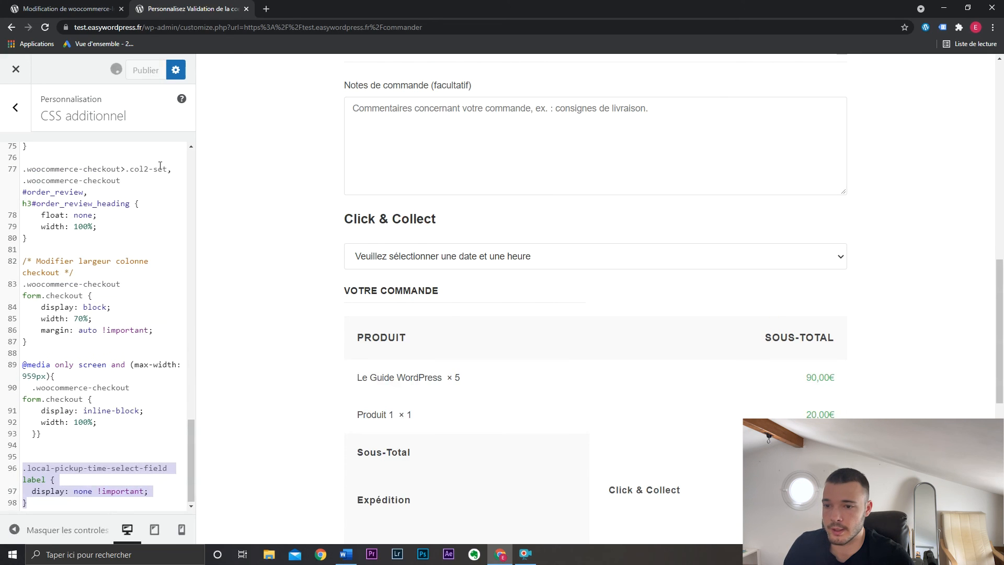
Close the customizer and review the live checkout page down to the payment methods and the "Paiement en boutique" description
{"action": "left_click", "coordinate": [16, 69]}
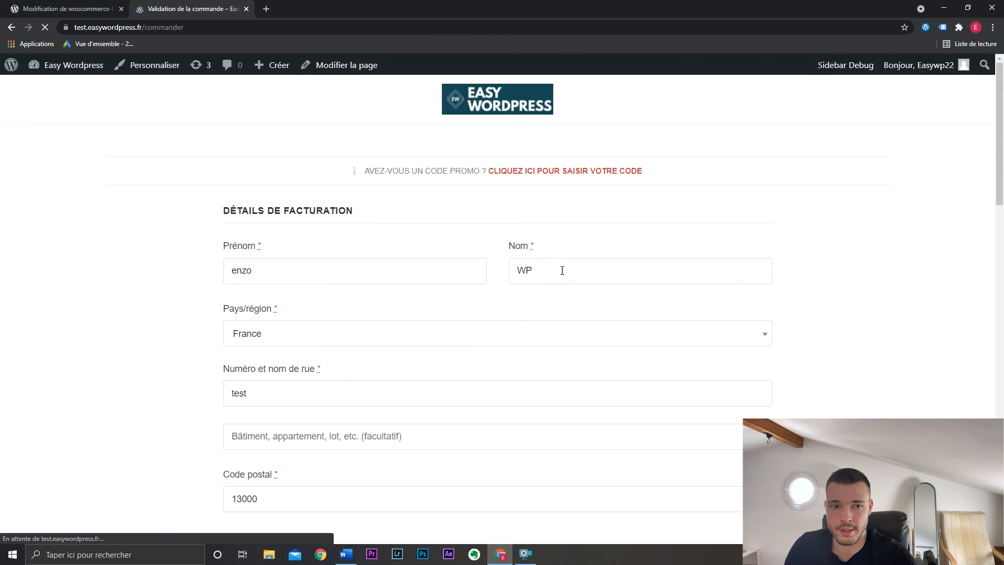
{"action": "left_click_drag", "start_coordinate": [1001, 135], "coordinate": [1002, 329]}
{"action": "scroll", "coordinate": [699, 230], "scroll_direction": "down", "scroll_amount": 7}
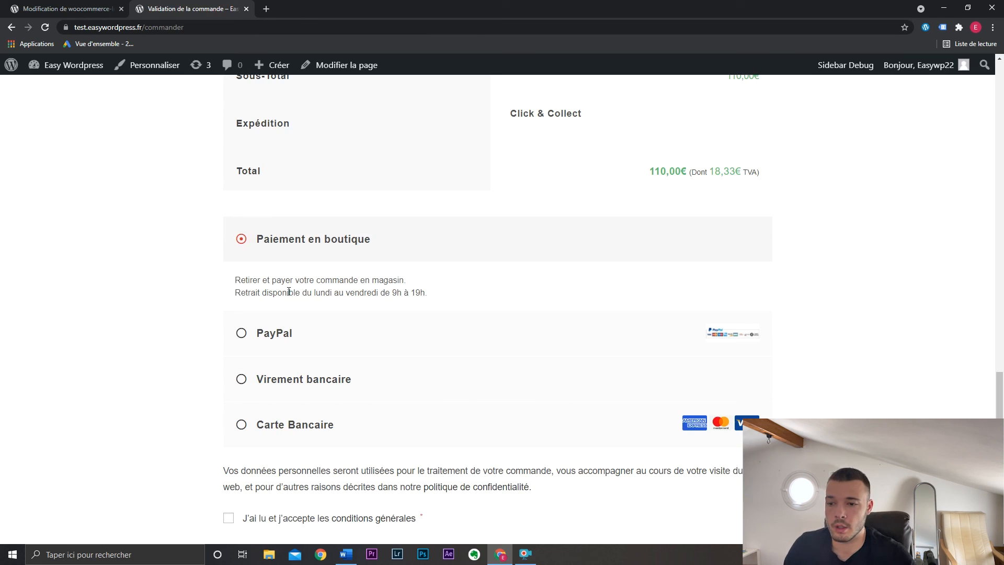
Return to the admin site and open the WooCommerce settings of the "Paiement à la livraison" payment method
{"action": "left_click", "coordinate": [100, 7]}
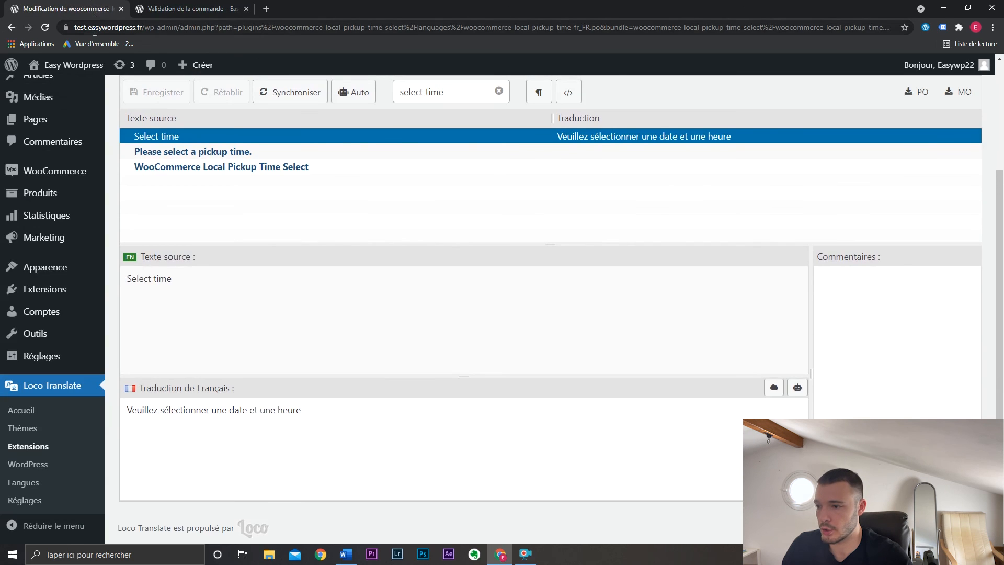
{"action": "mouse_move", "coordinate": [63, 172]}
{"action": "left_click", "coordinate": [133, 242]}
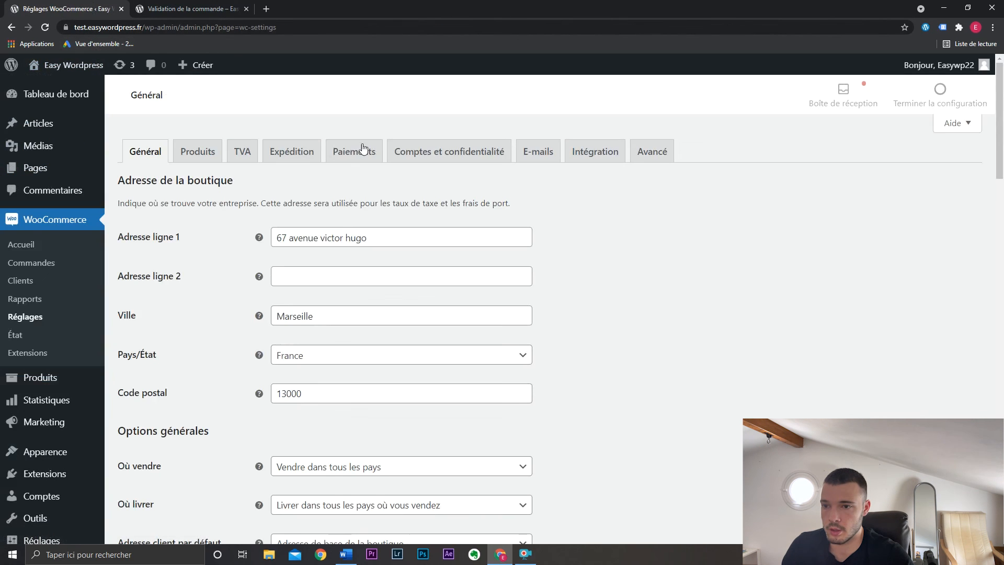
{"action": "left_click", "coordinate": [325, 157]}
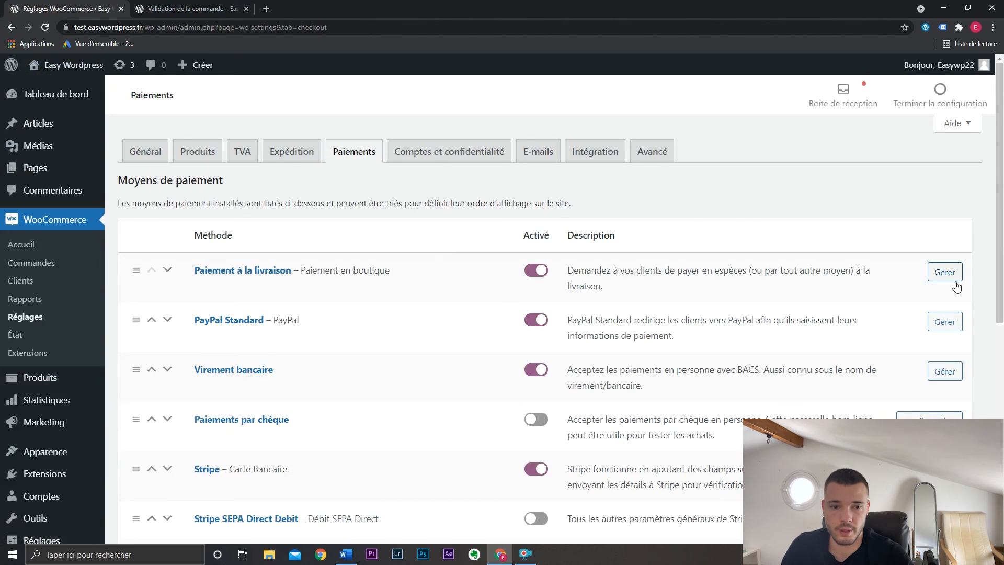
{"action": "left_click", "coordinate": [953, 275]}
Examine the Description and Instructions fields of the "Paiement à la livraison" payment method
{"action": "scroll", "coordinate": [680, 314], "scroll_direction": "down", "scroll_amount": 1}
{"action": "left_click", "coordinate": [533, 252]}
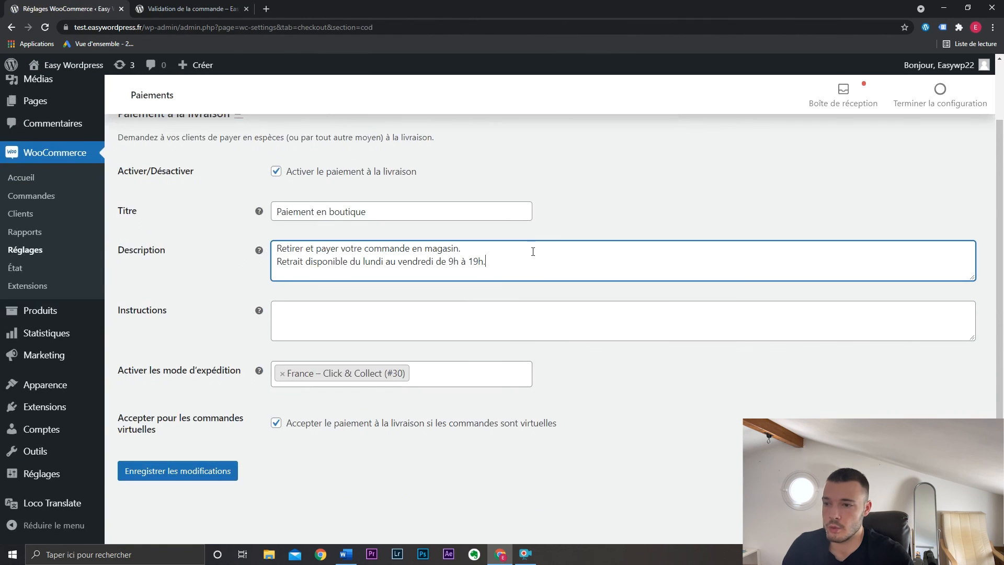
{"action": "left_click", "coordinate": [437, 324]}
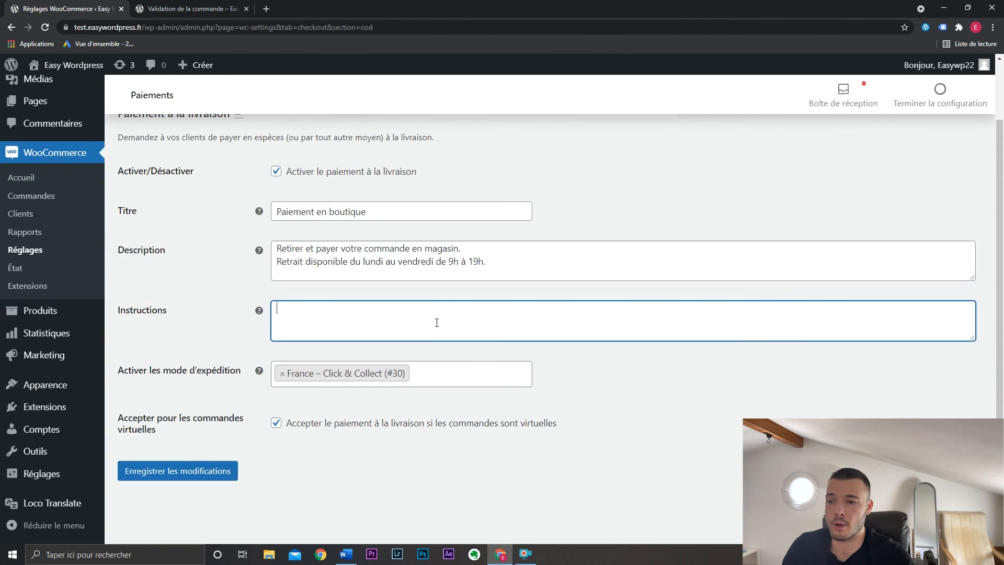